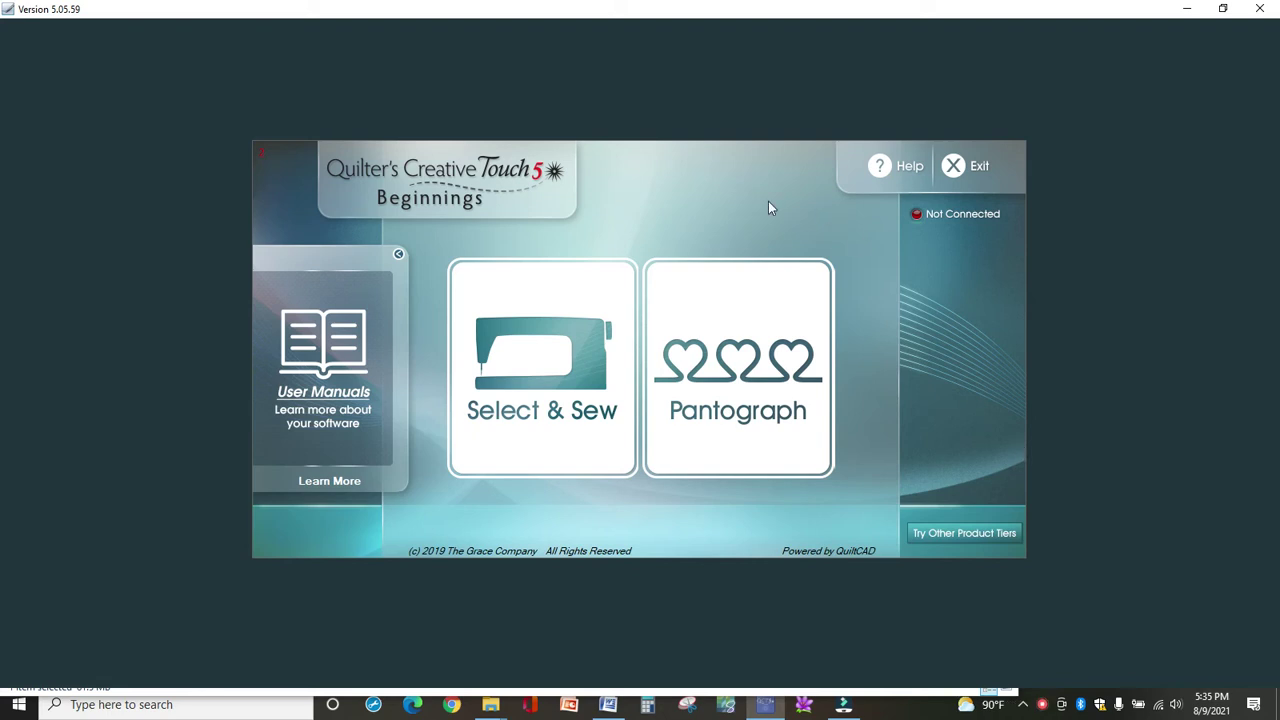
Launch the PantoStacker workspace from the Pantograph tile on the start screen.
click(738, 378)
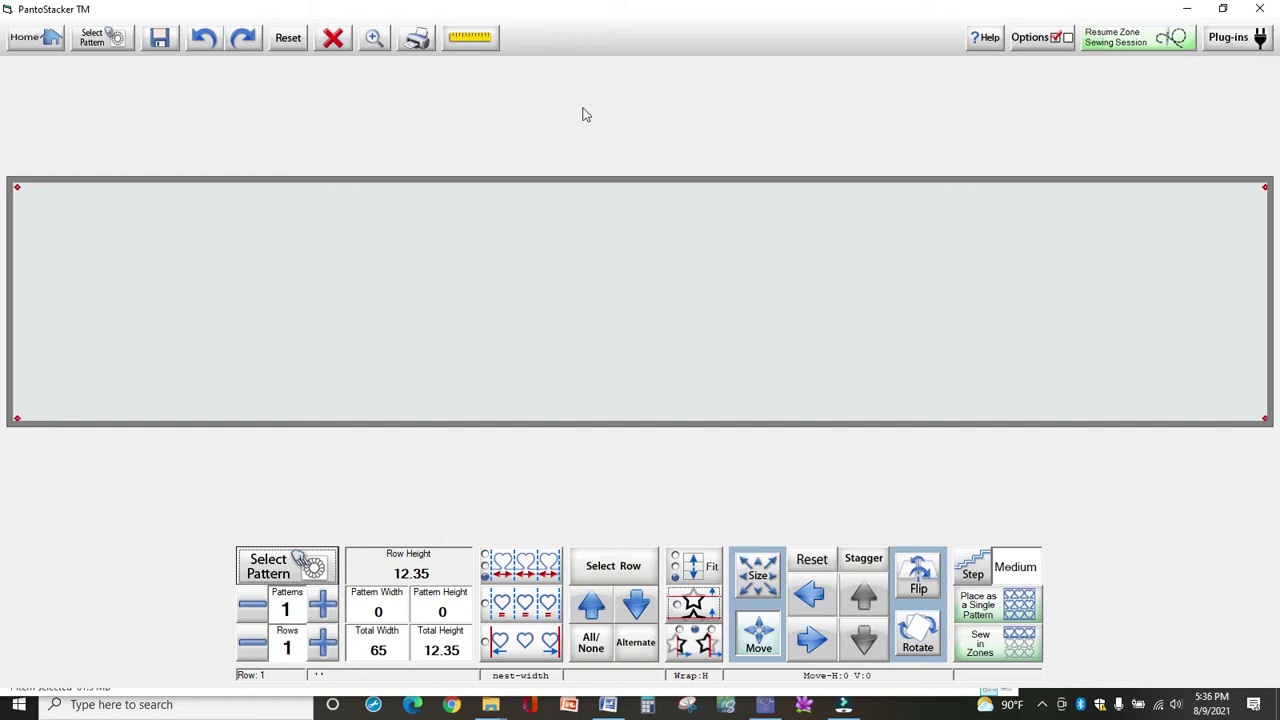
Use the QM two-point ruler to mark the quilt's left and right ends, measuring 63.142 wide.
click(467, 39)
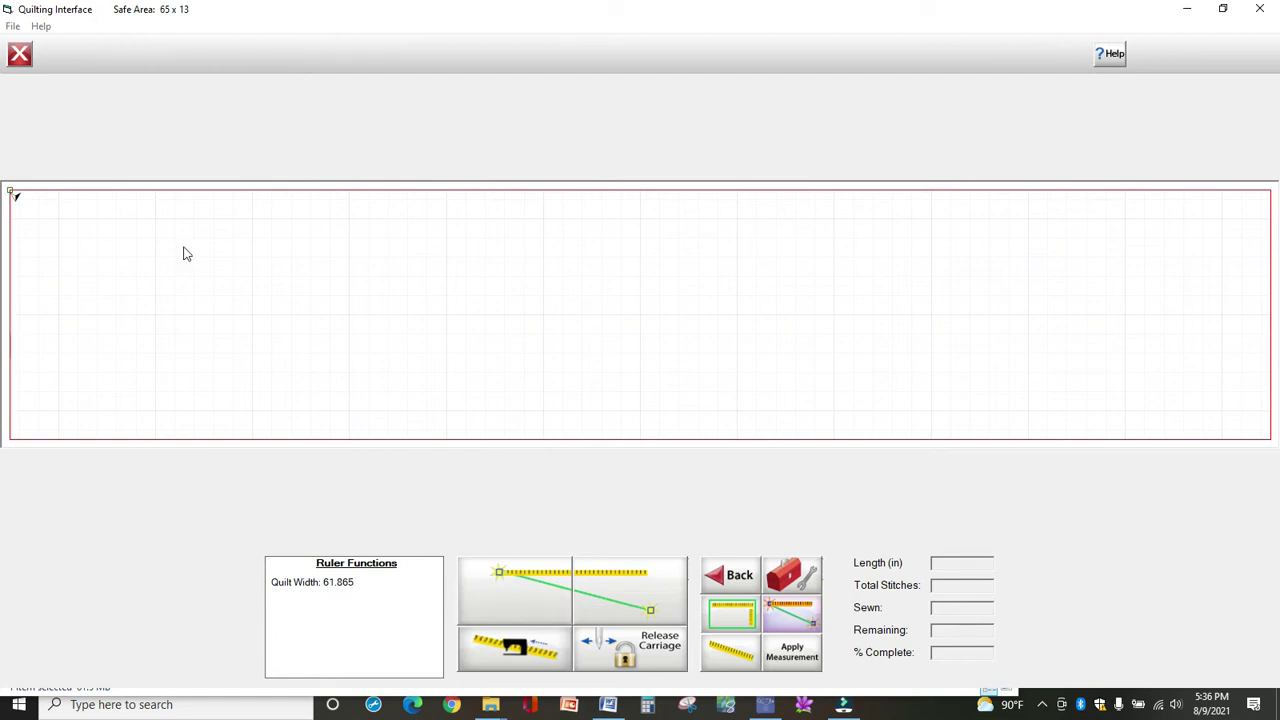
click(18, 201)
click(20, 201)
click(510, 576)
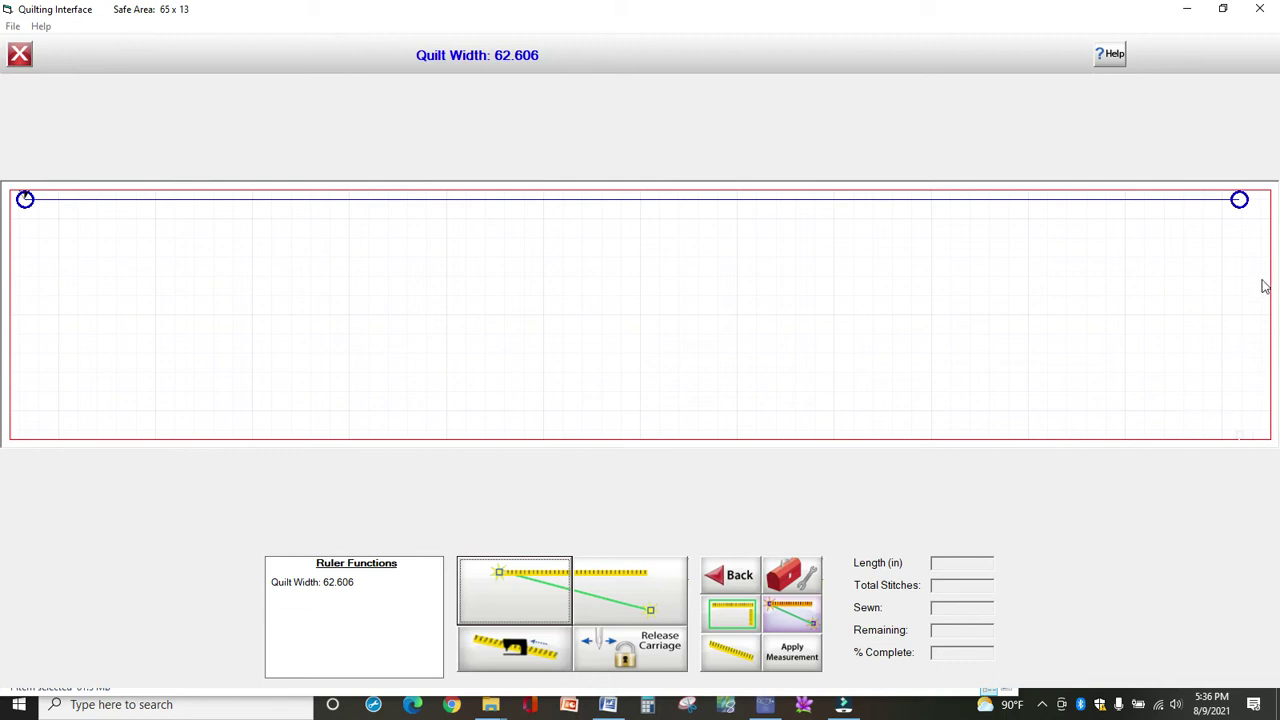
click(1250, 320)
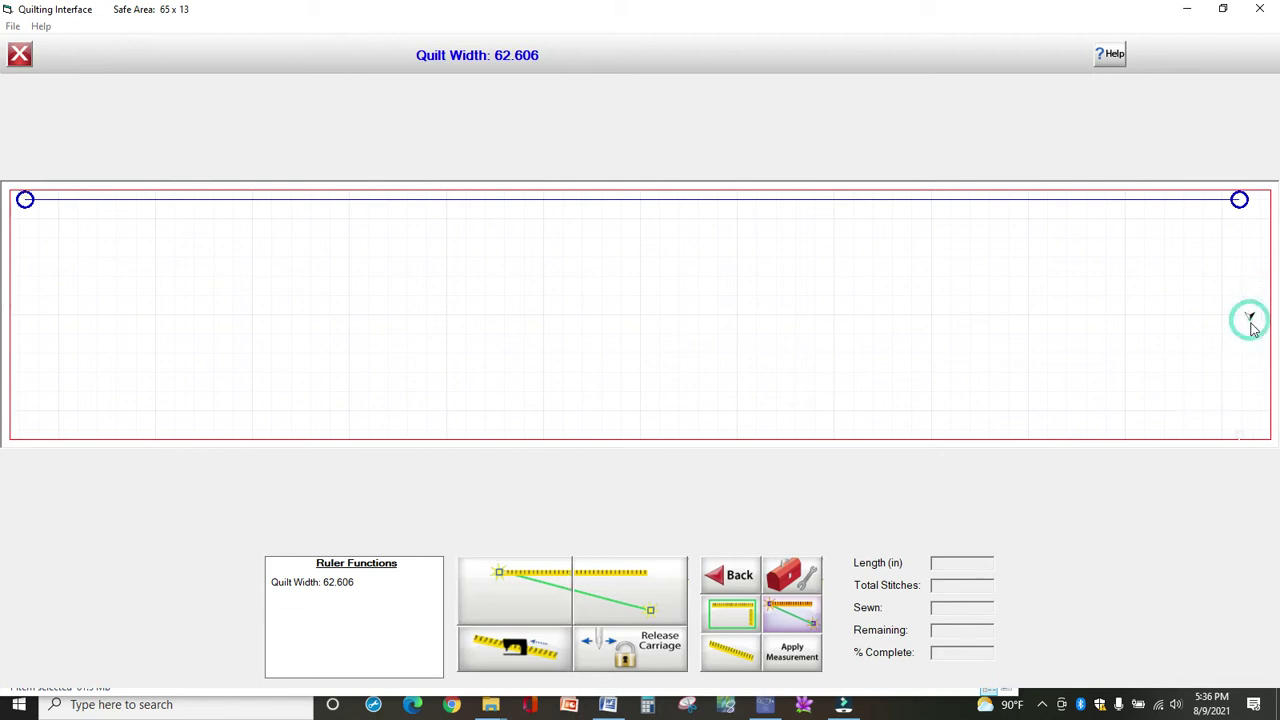
click(633, 612)
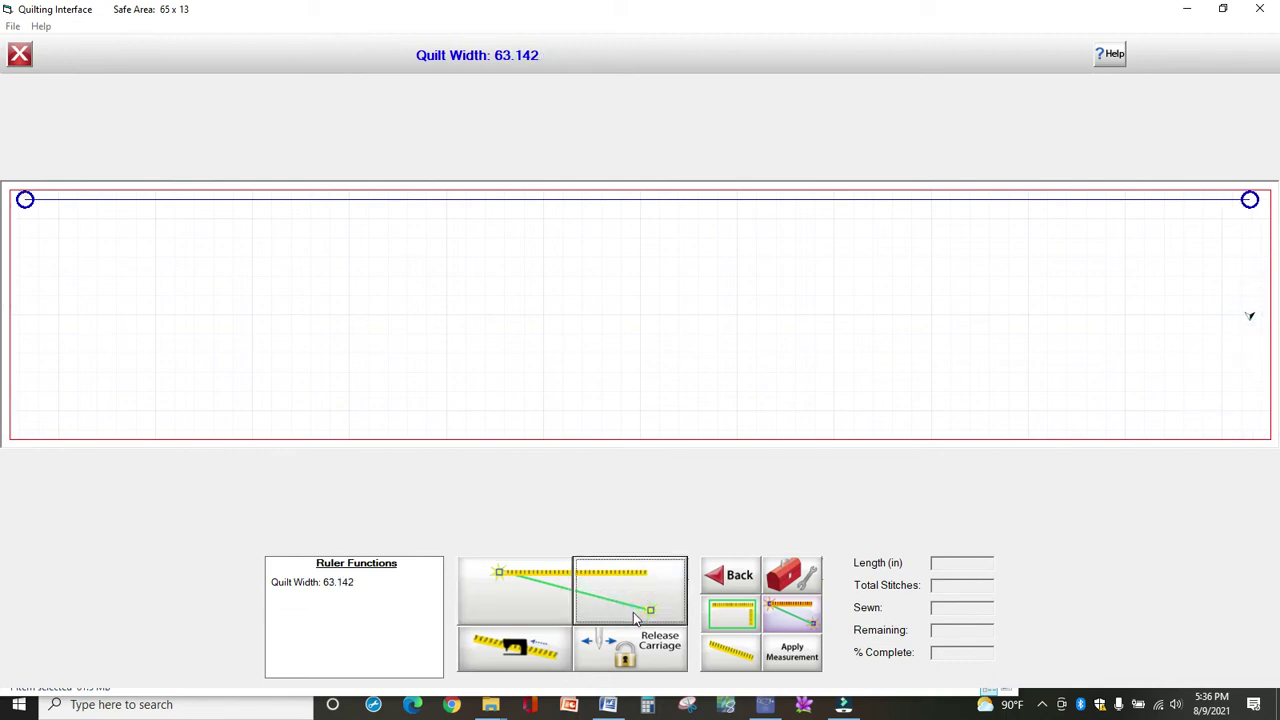
click(656, 600)
Measure a rectangle by its top-left and lower-right corners, then apply 63.06 x 12.45 to the panto area.
click(727, 628)
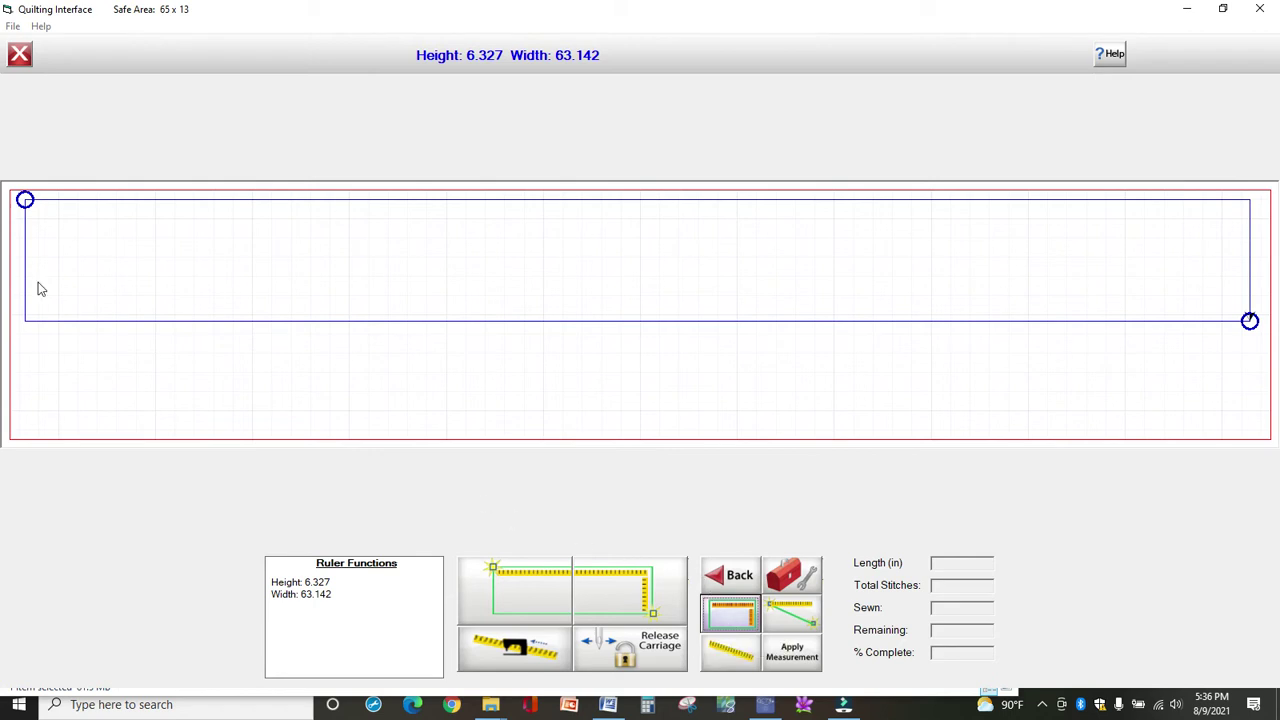
click(26, 201)
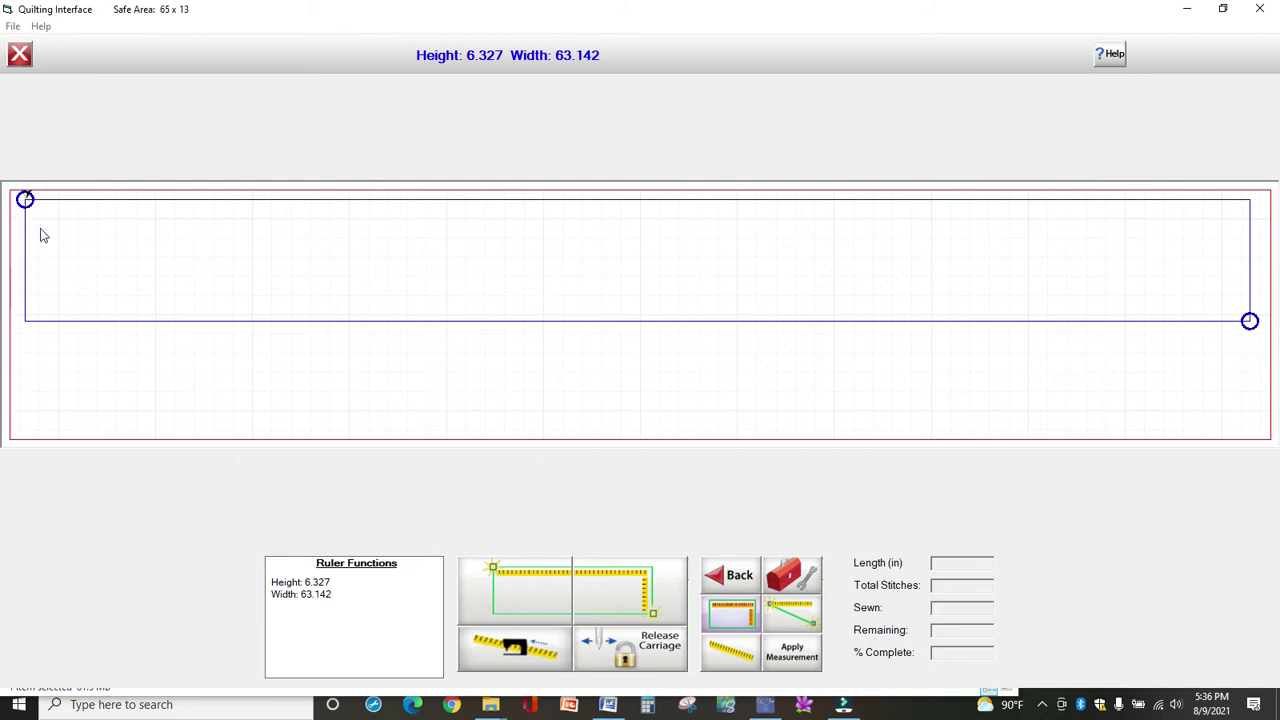
click(509, 580)
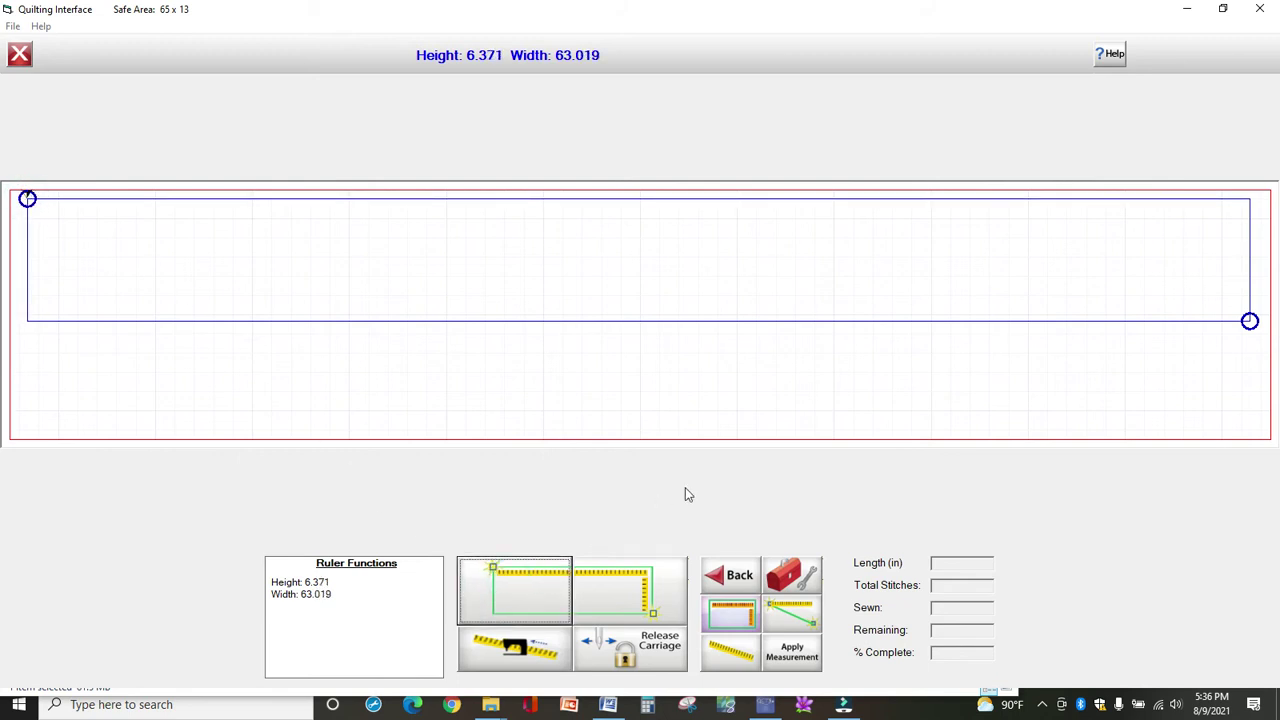
click(1252, 425)
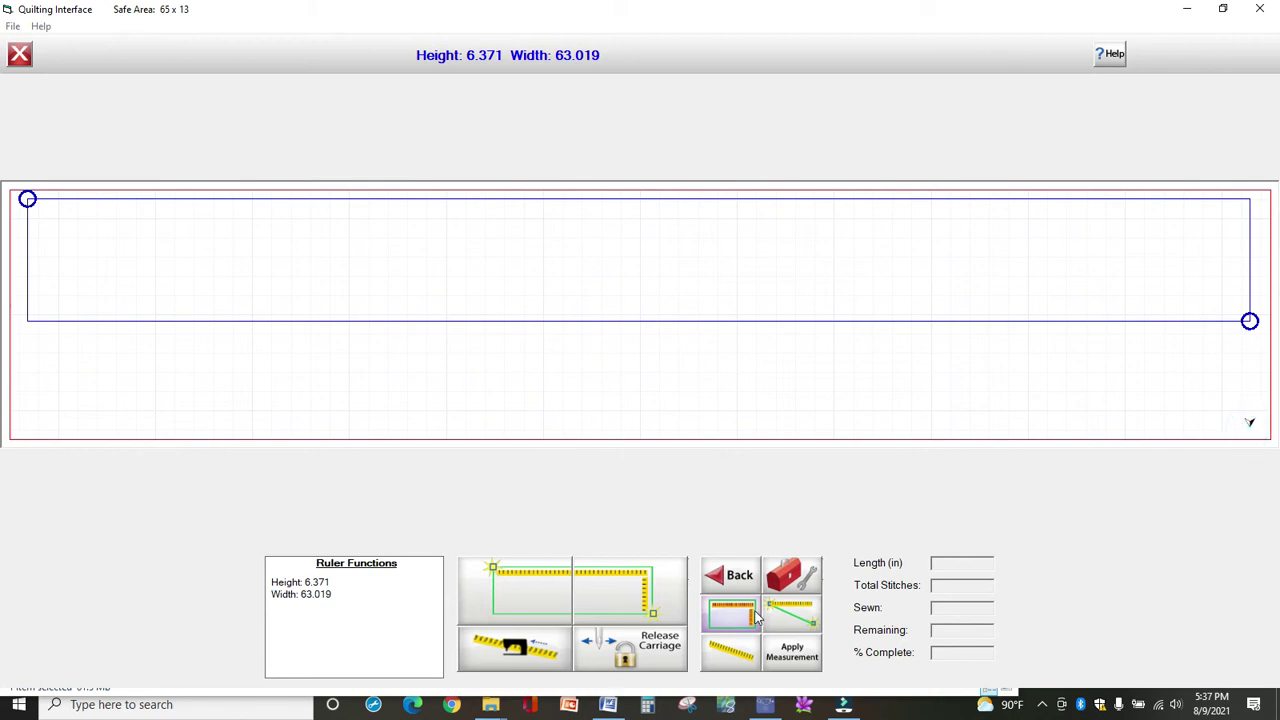
click(1249, 432)
click(645, 596)
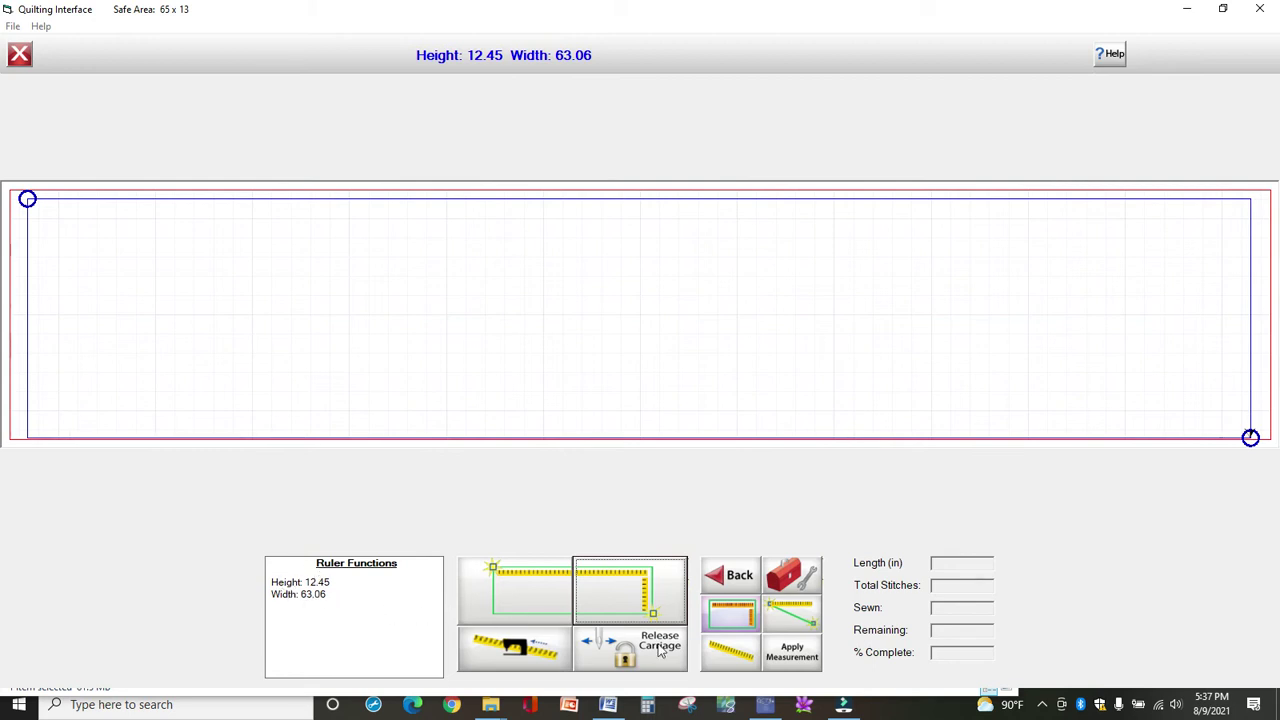
click(786, 660)
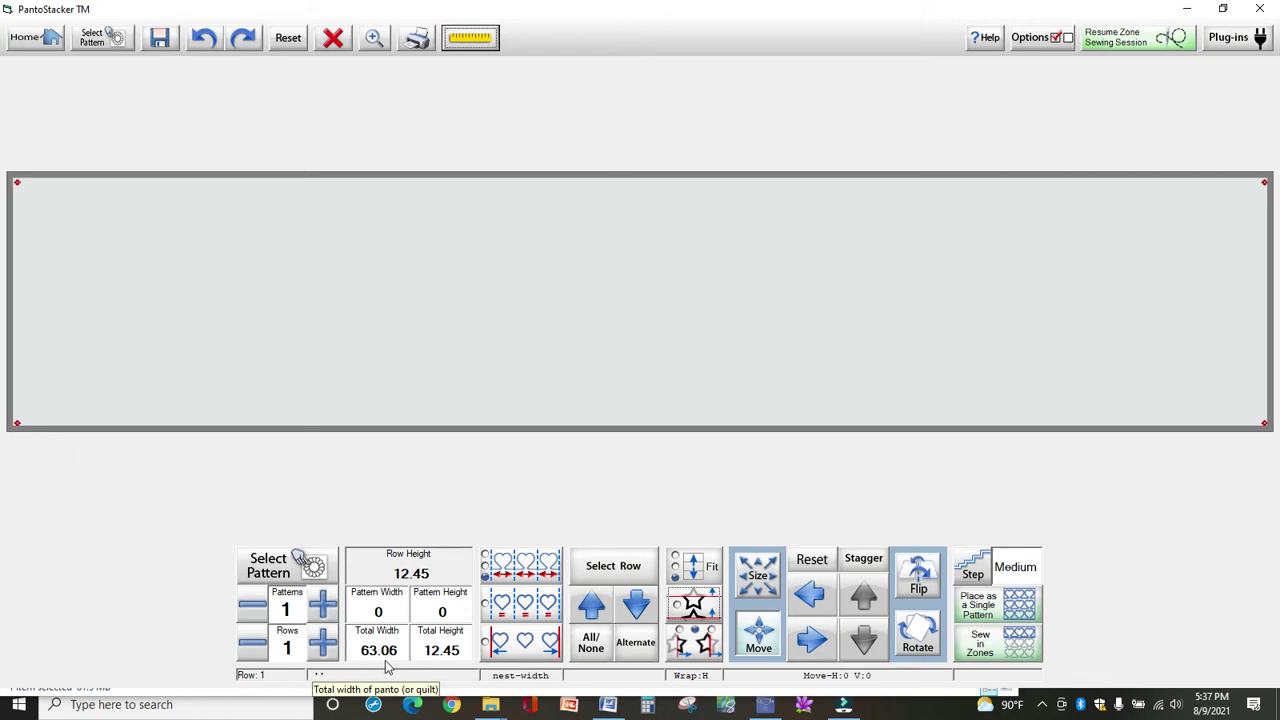
Load augusta-e2e_fqli.gpf from the Read Pattern dialog into the row.
click(289, 566)
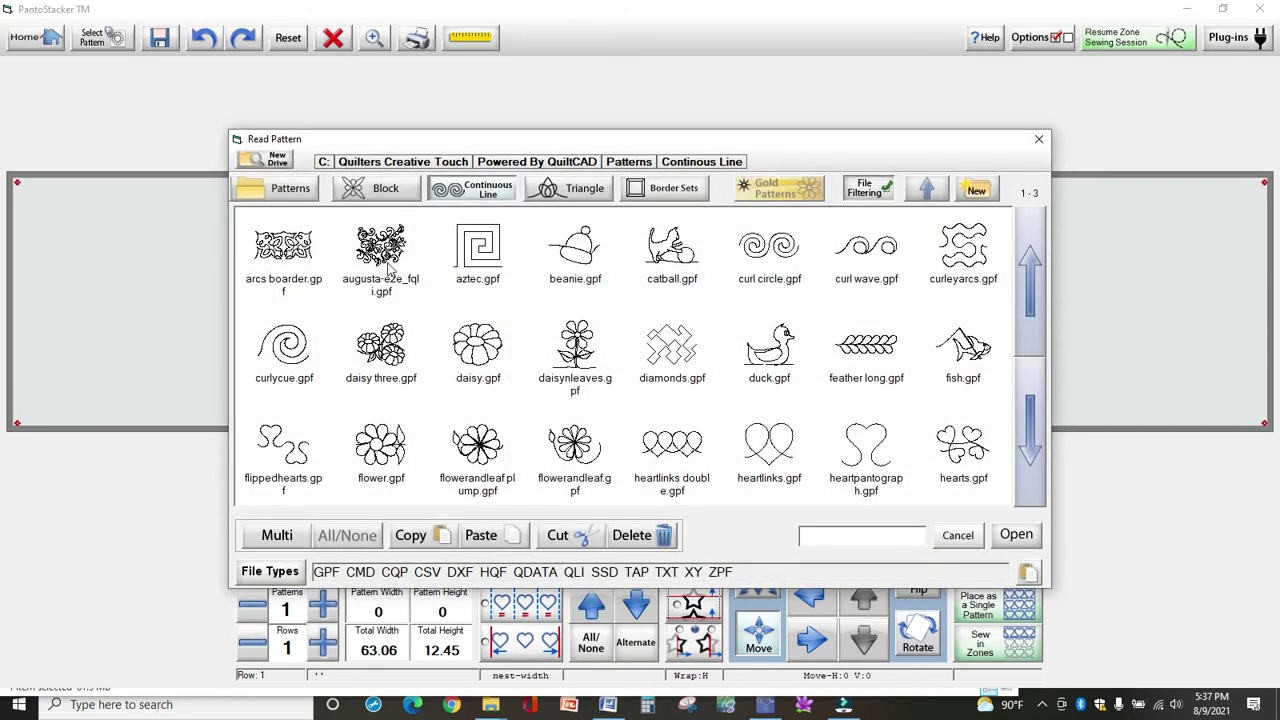
click(386, 262)
double_click(386, 262)
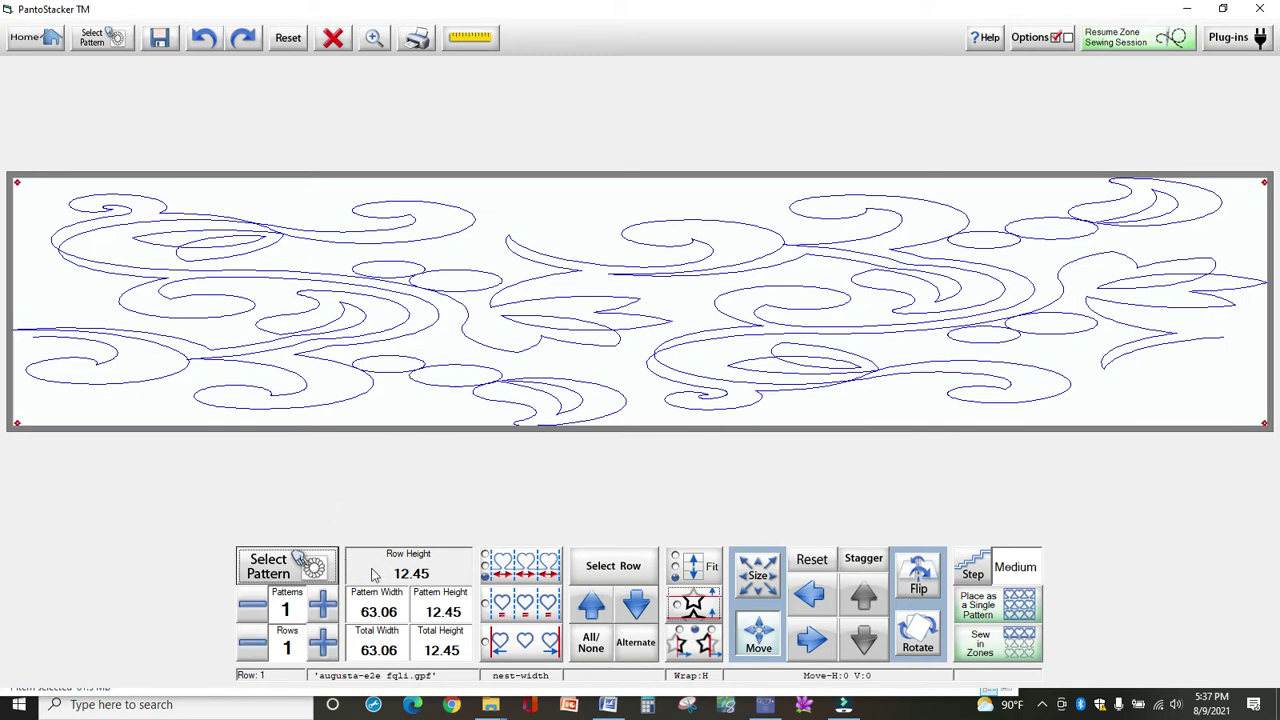
Set the row's Patterns count to 4 repeats, each 15.765 wide.
click(322, 605)
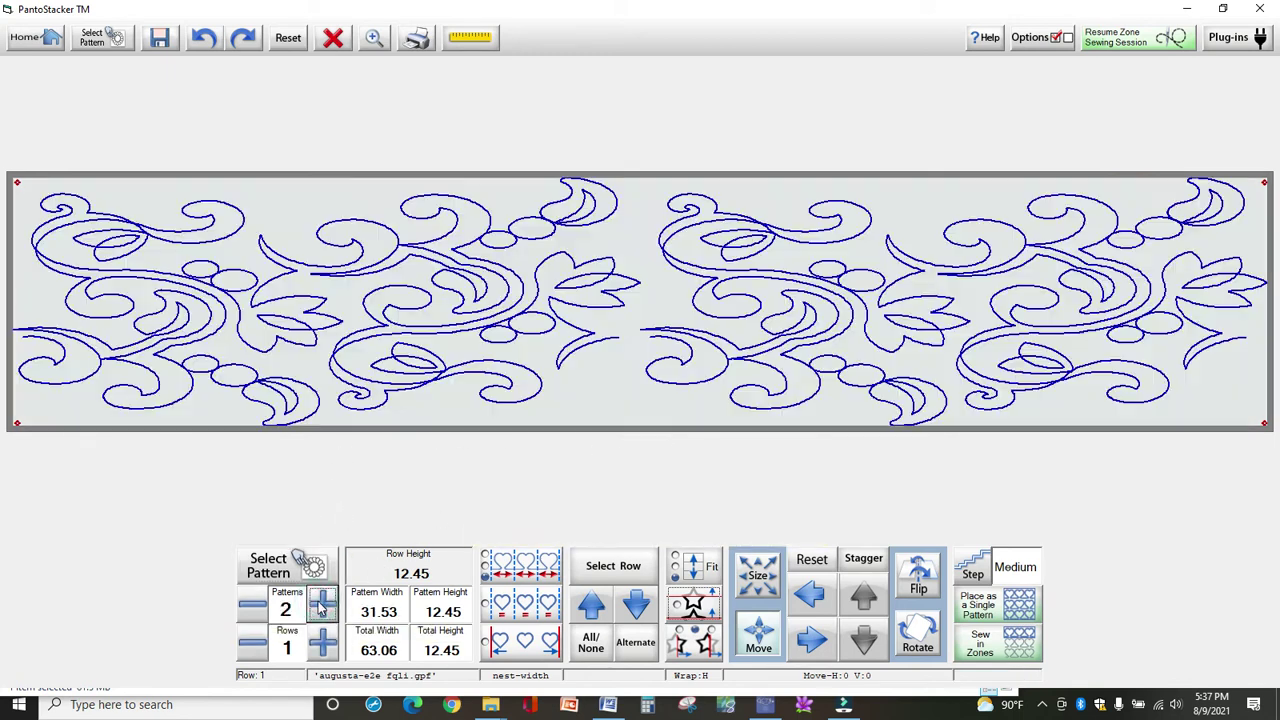
click(322, 605)
click(322, 605)
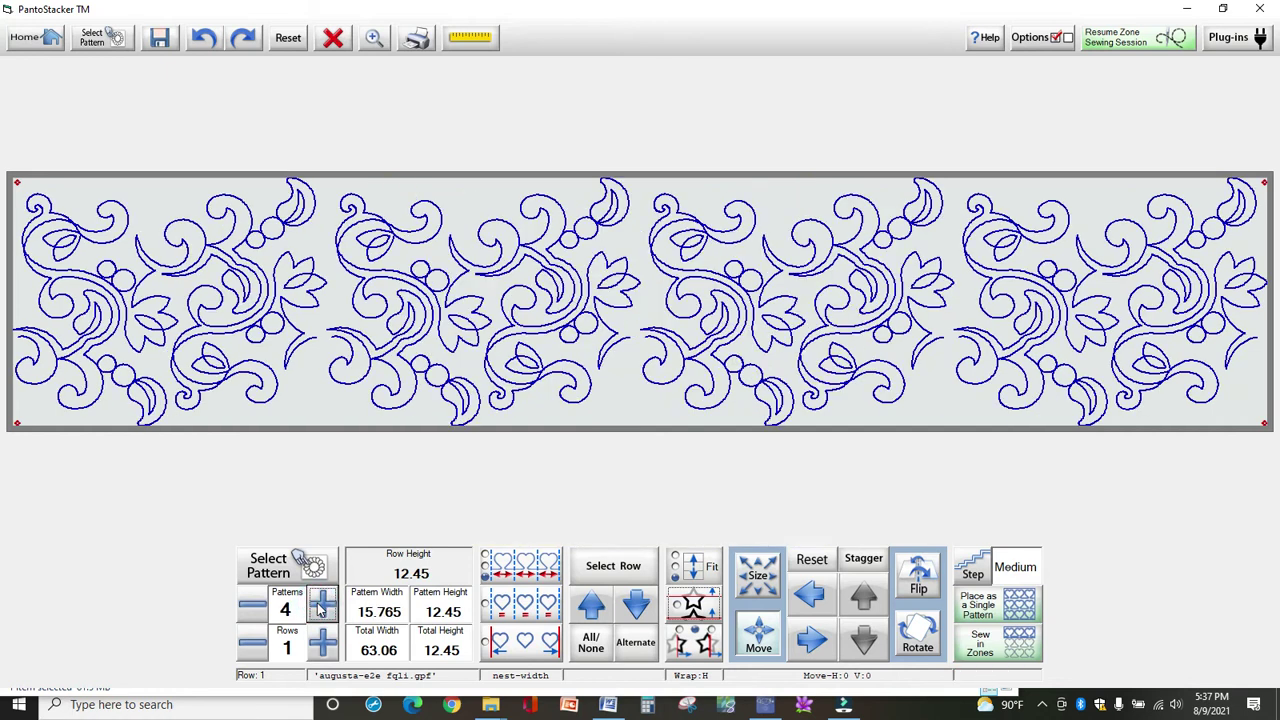
click(322, 605)
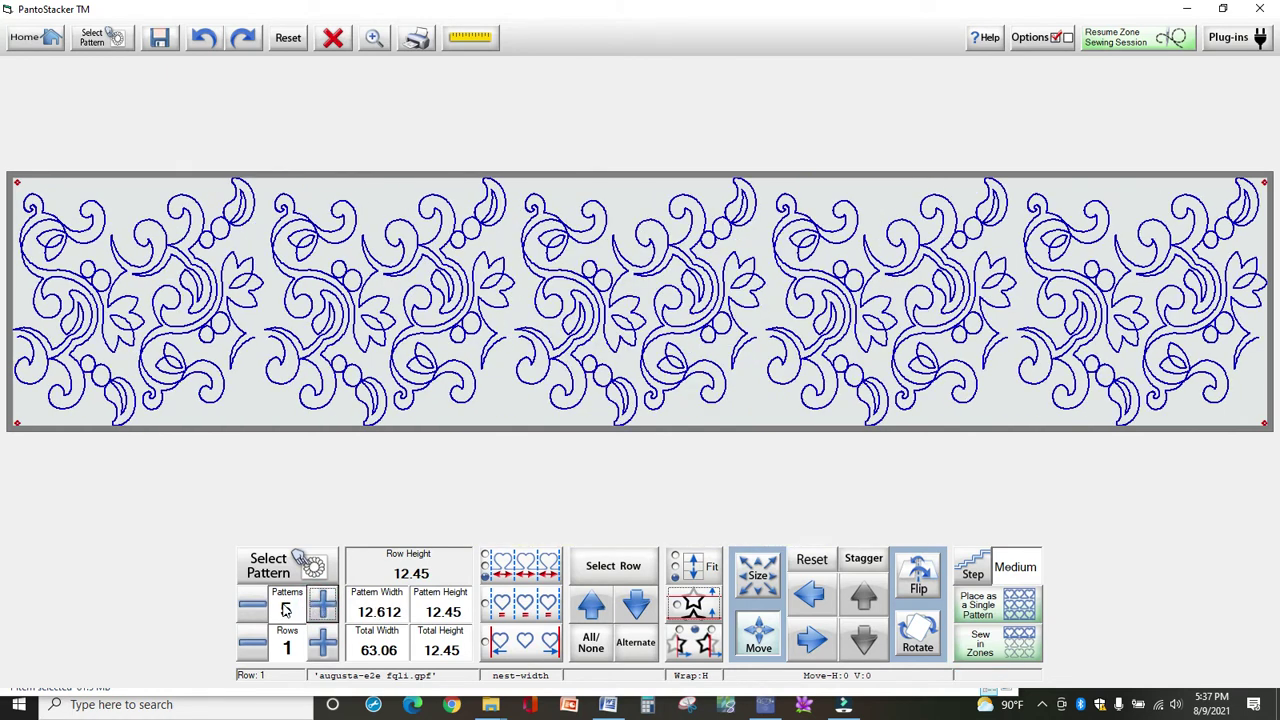
click(256, 610)
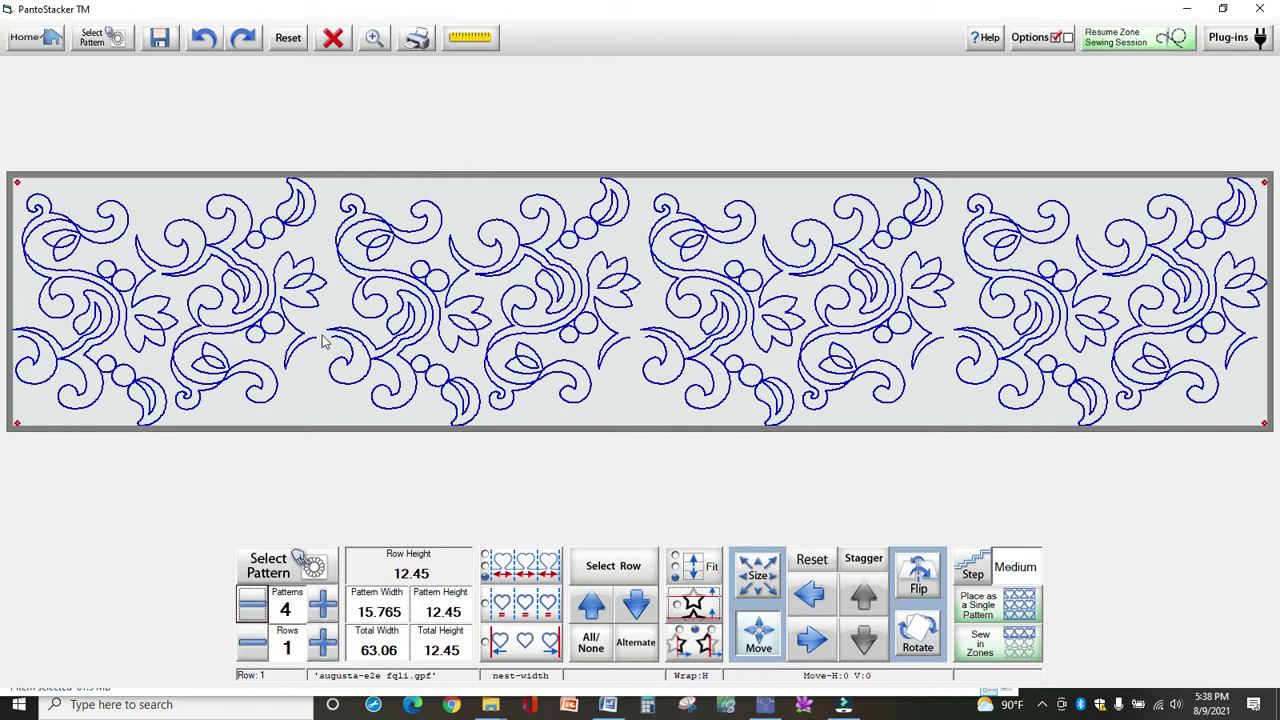
Try nest-ends, equal-center and equal-edges spacing, settling on nest-fit with repeats 16.382 wide.
click(522, 567)
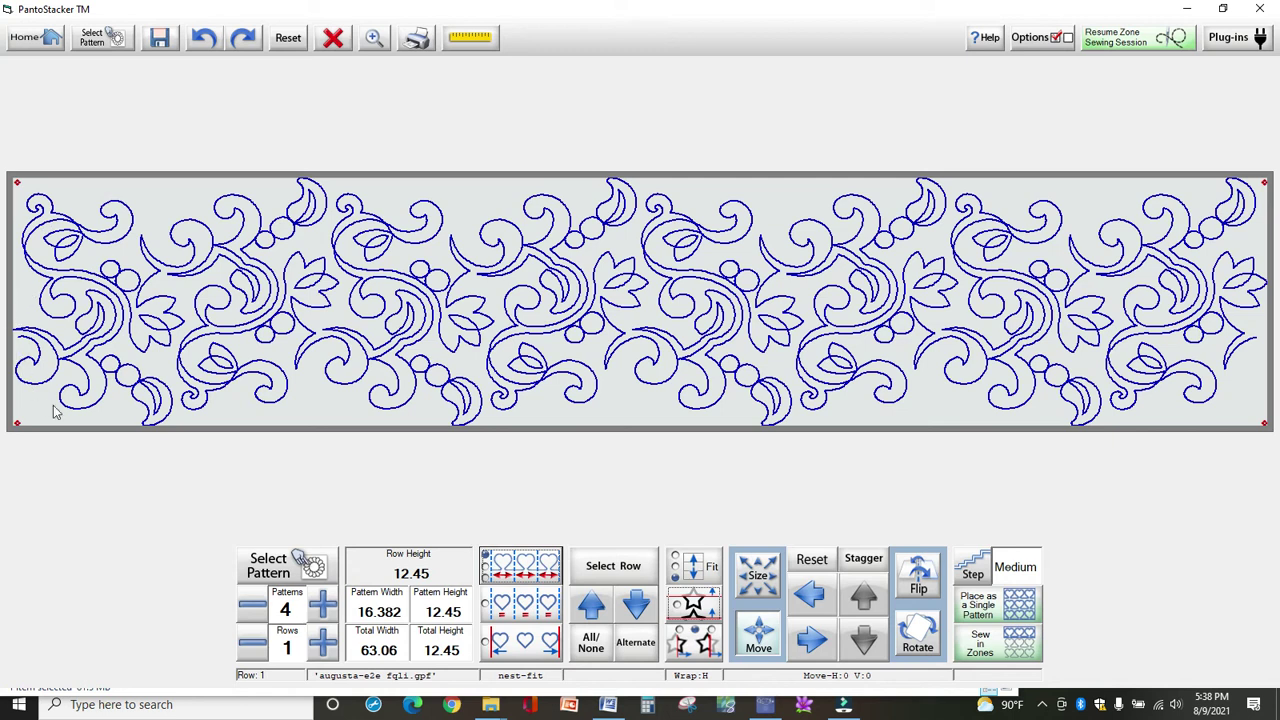
click(515, 572)
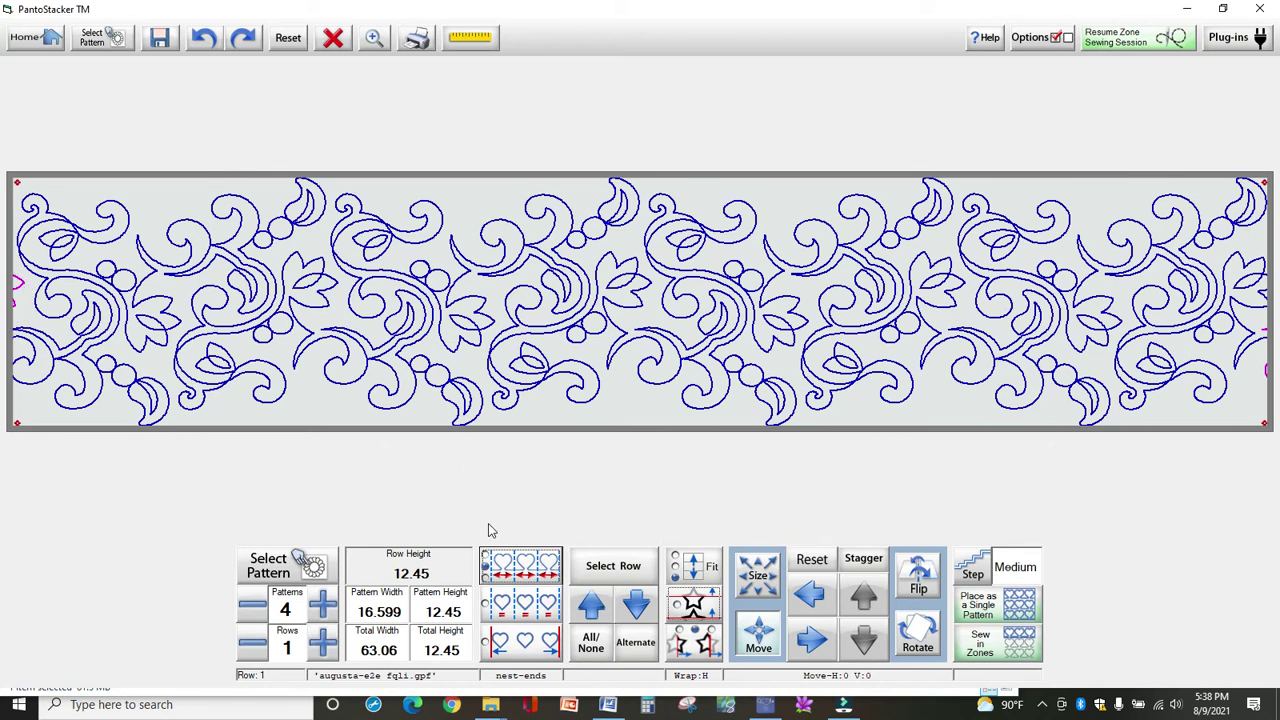
click(500, 568)
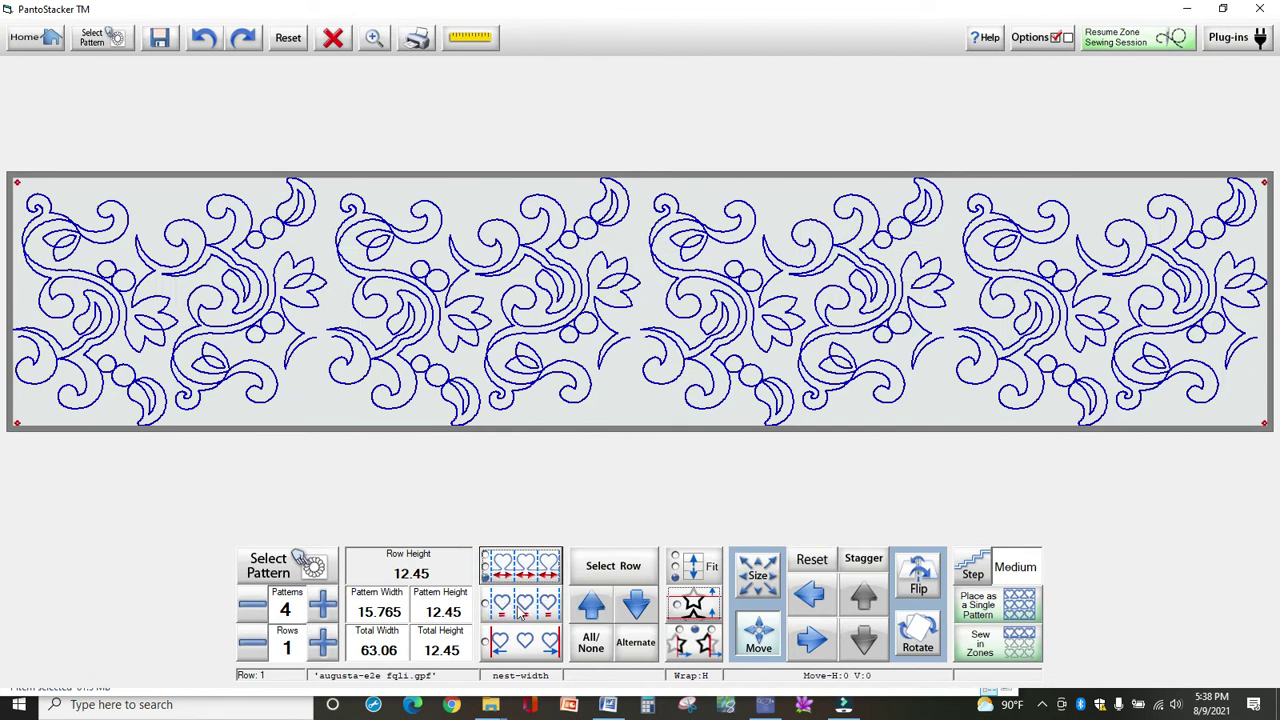
click(520, 605)
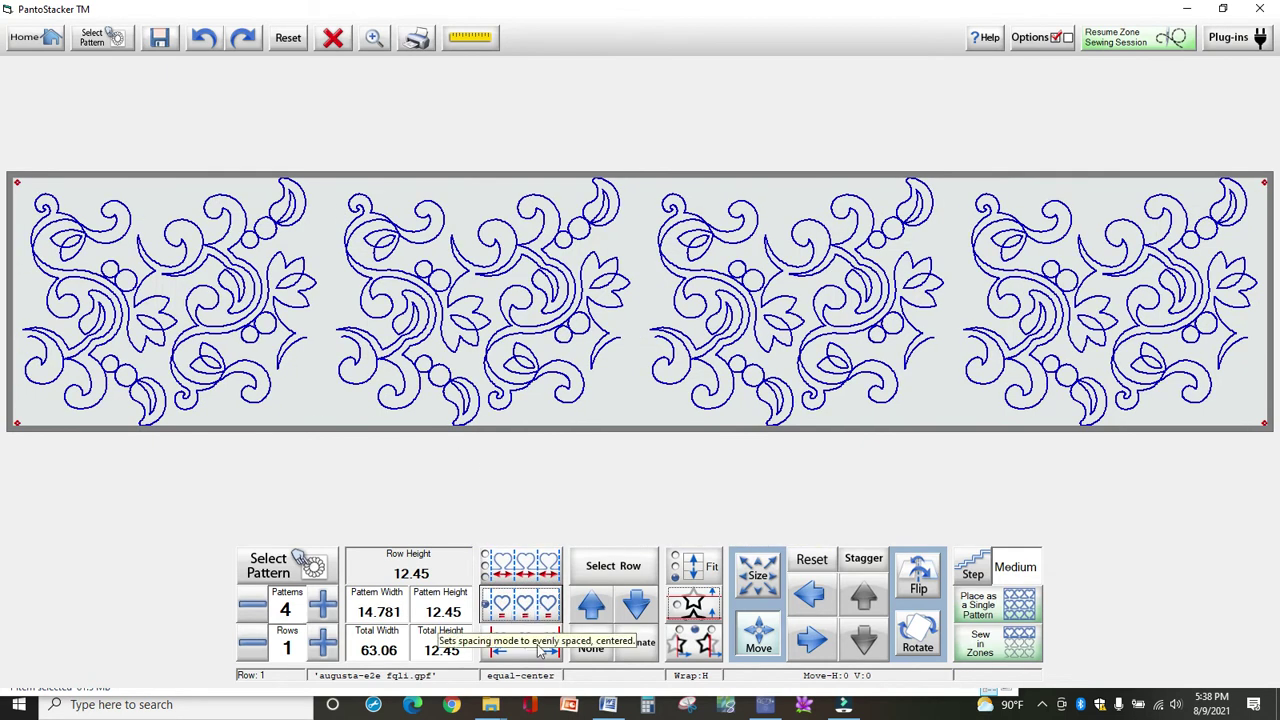
click(540, 648)
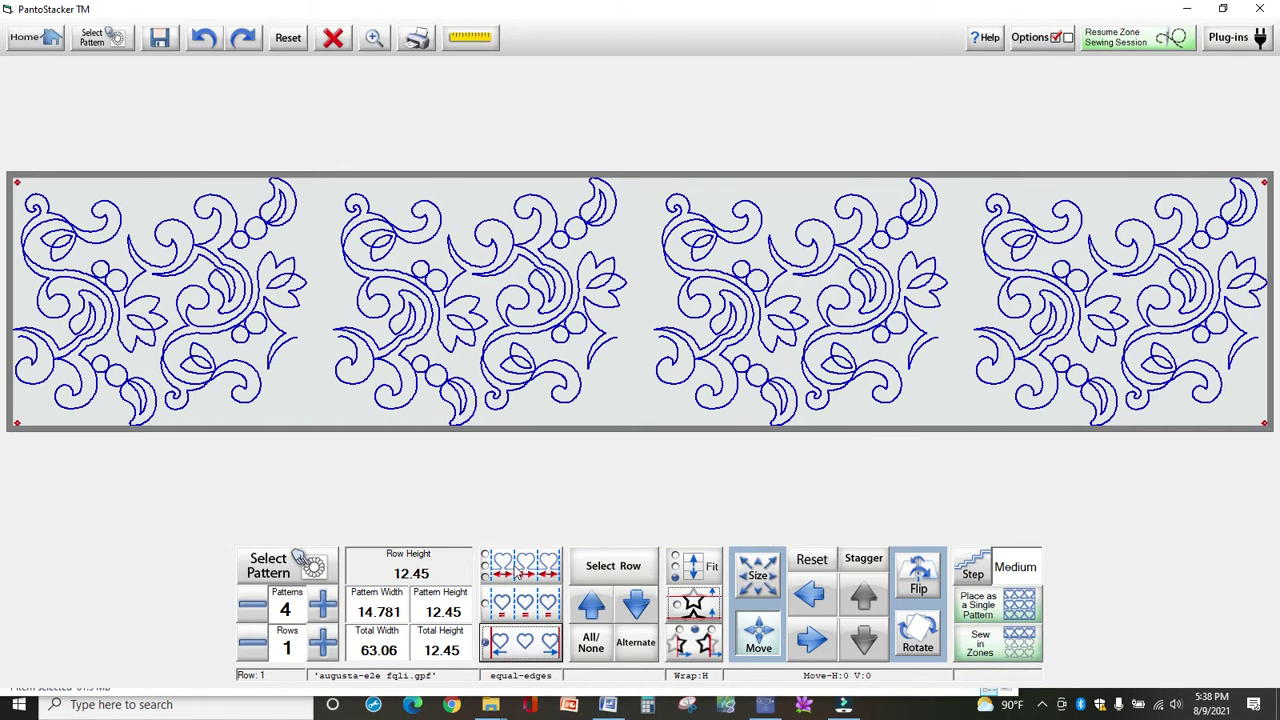
click(517, 573)
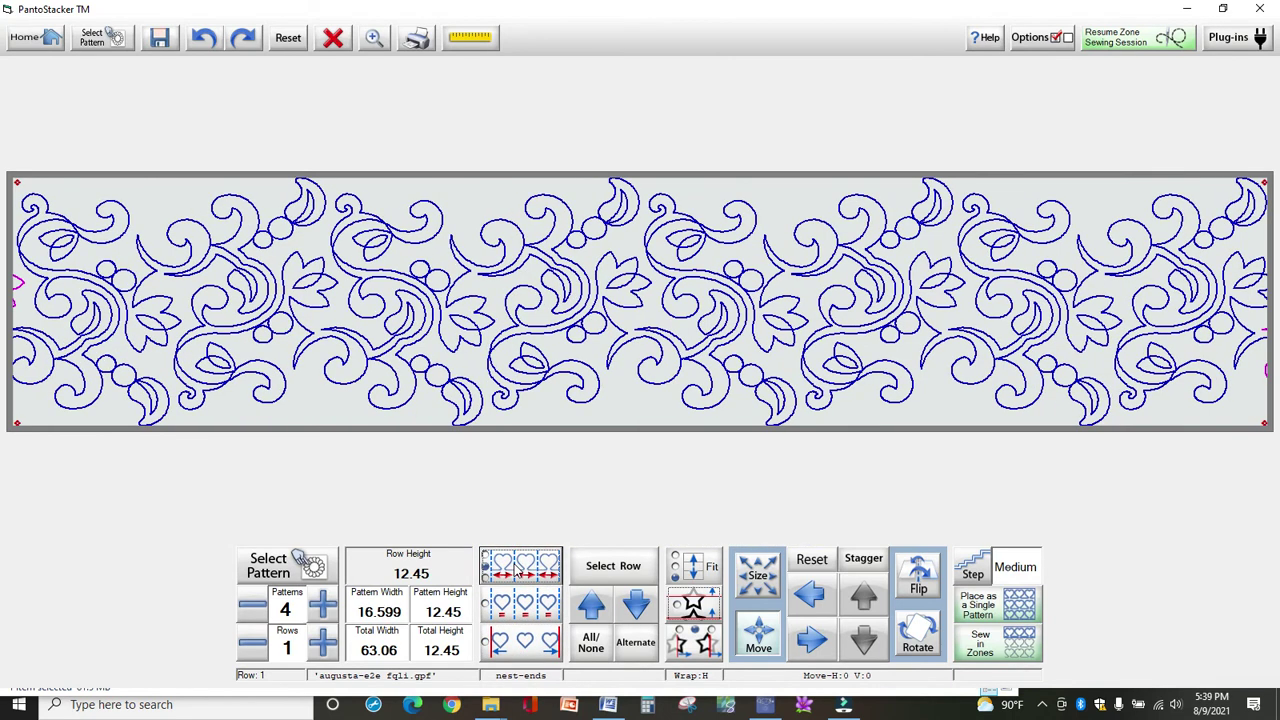
click(520, 570)
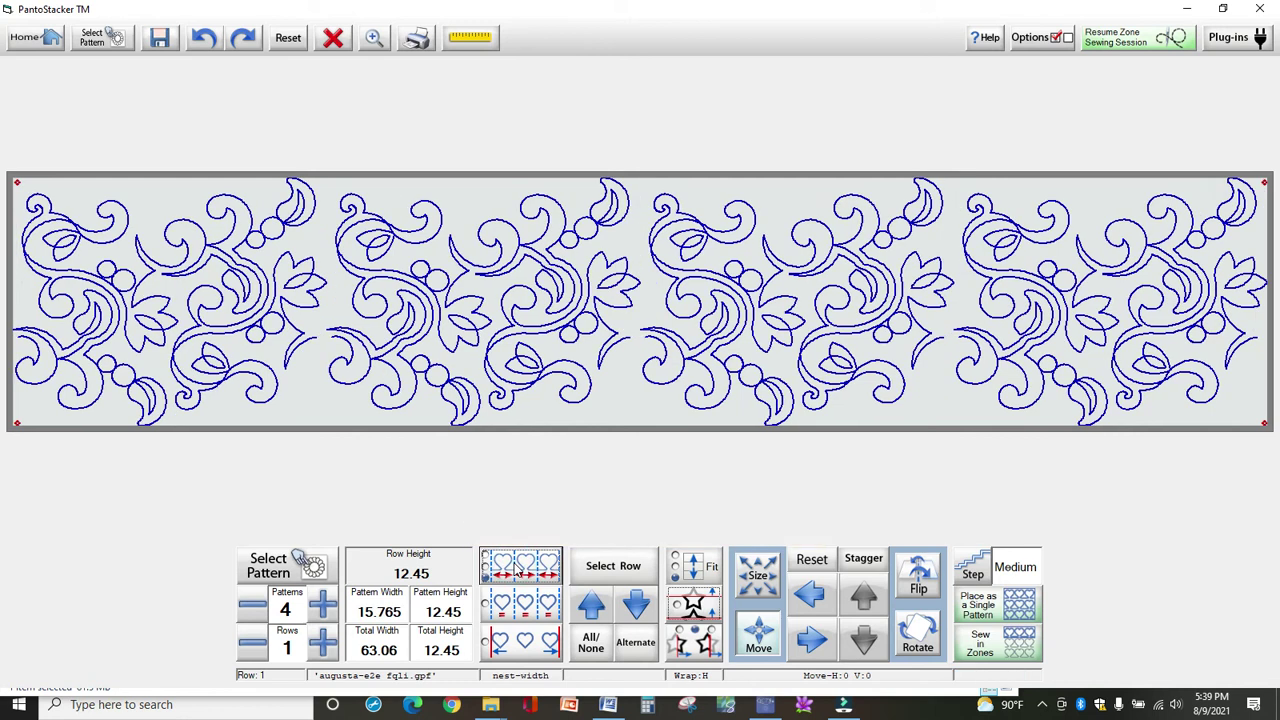
click(520, 570)
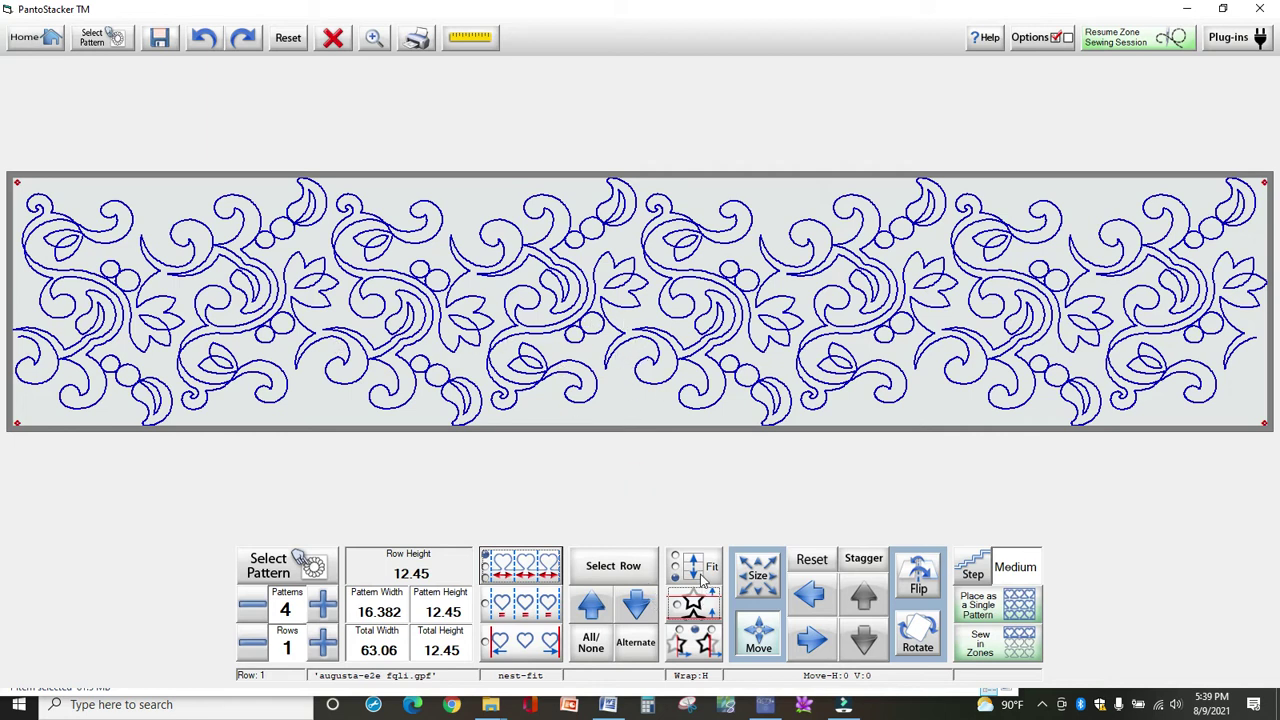
Try the row's wrap and fit options, then shrink pattern height to 10.95 and grow it back.
click(690, 638)
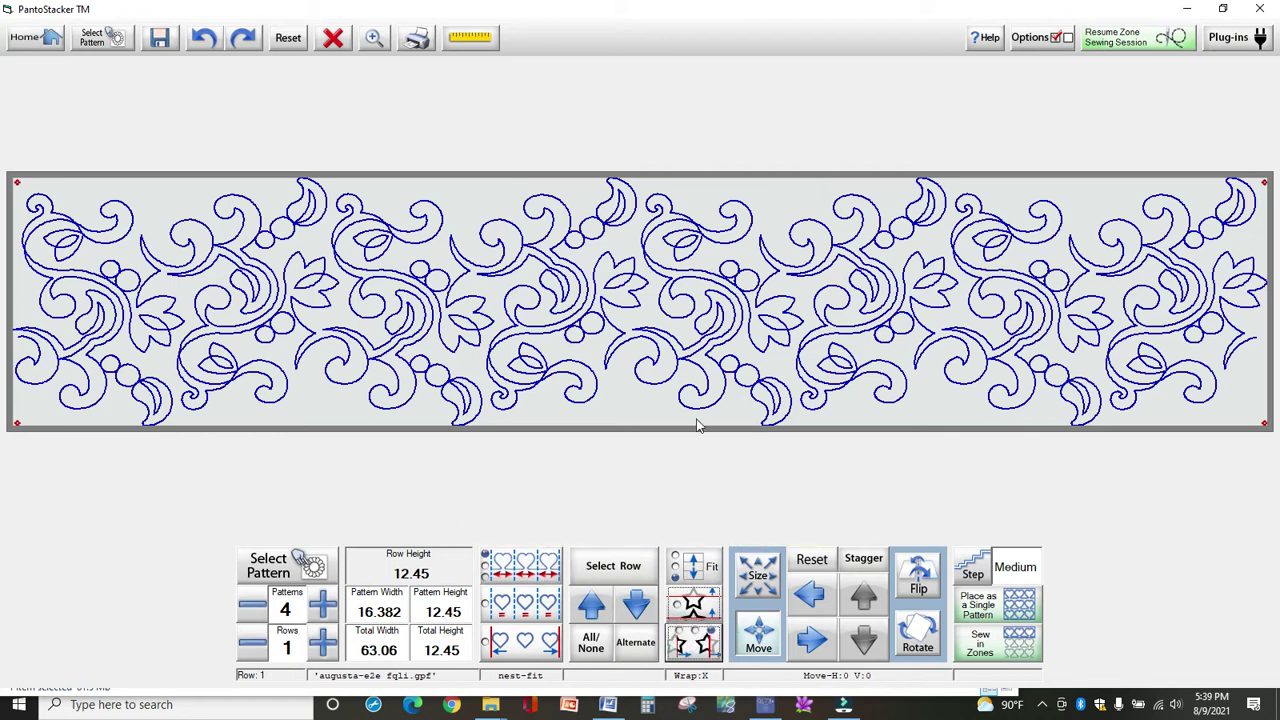
click(692, 572)
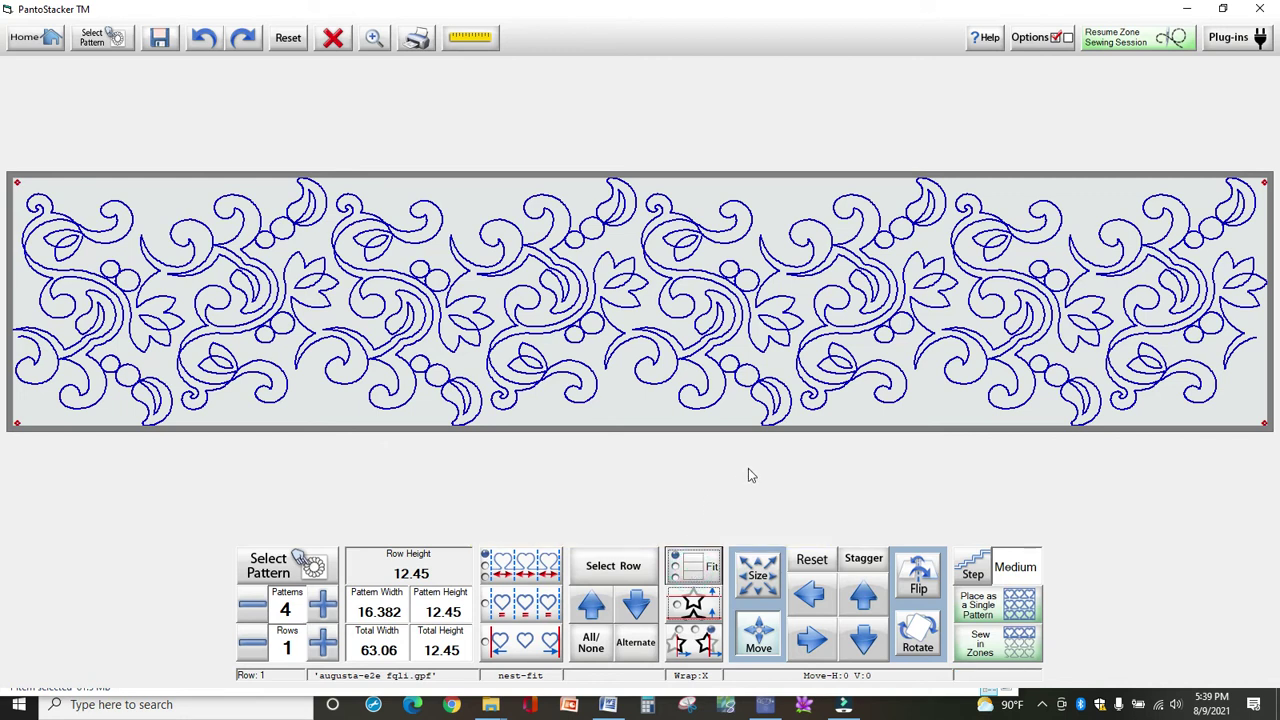
click(757, 583)
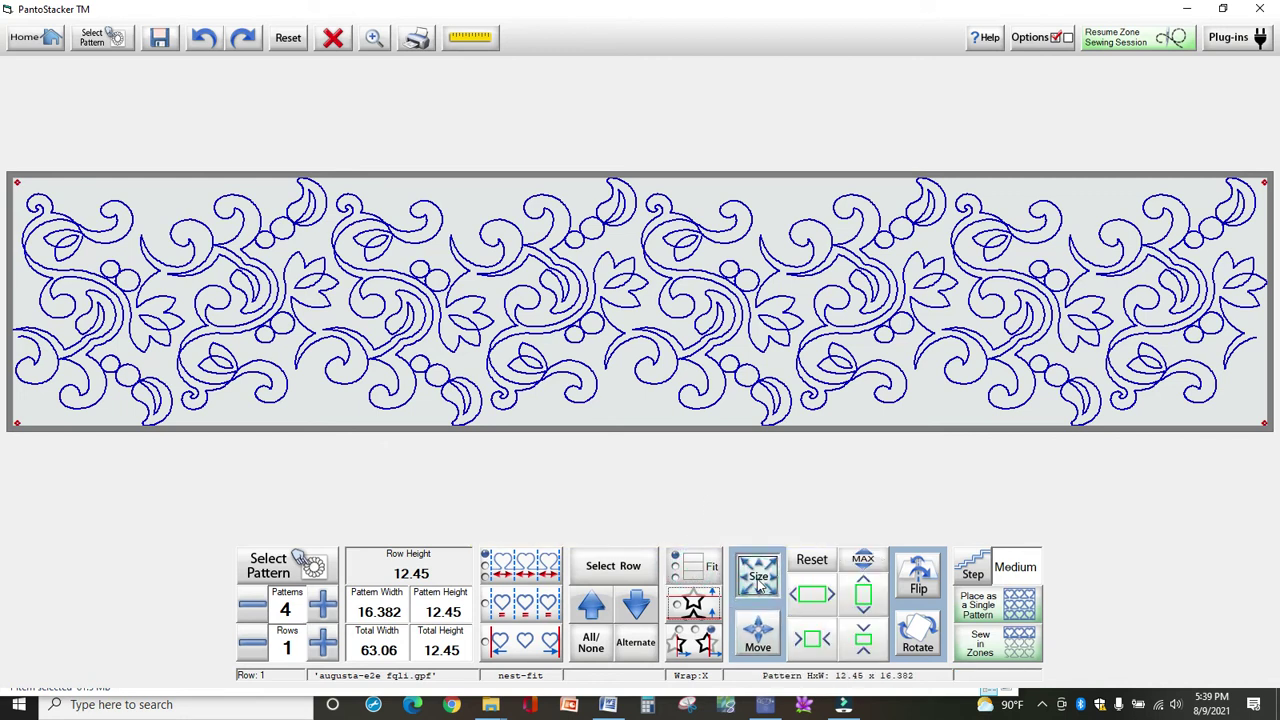
click(864, 648)
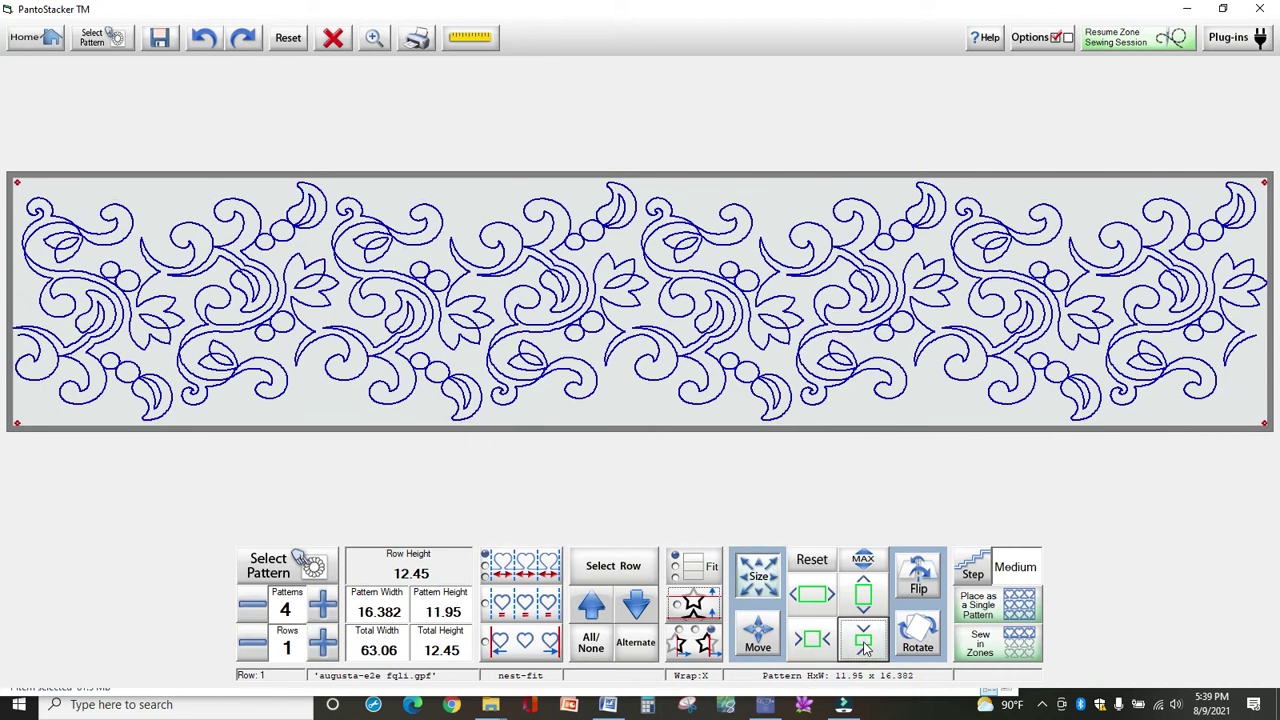
click(864, 648)
click(864, 648)
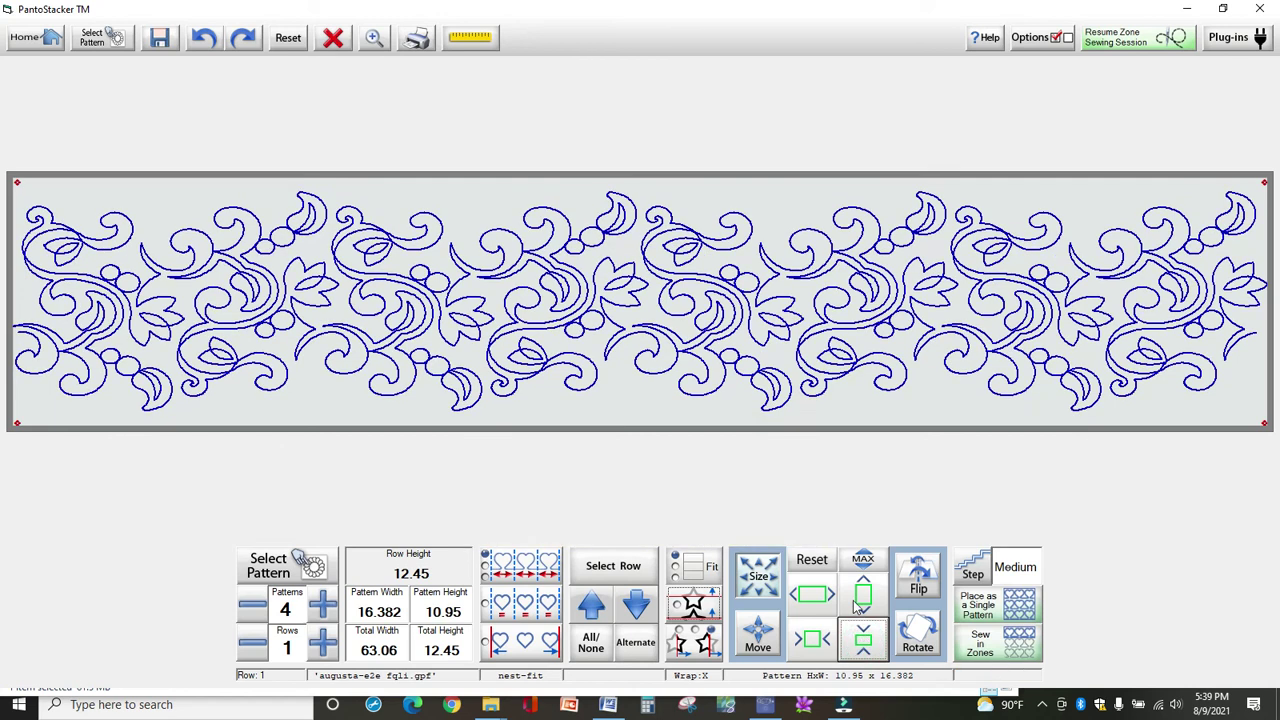
click(861, 607)
click(861, 607)
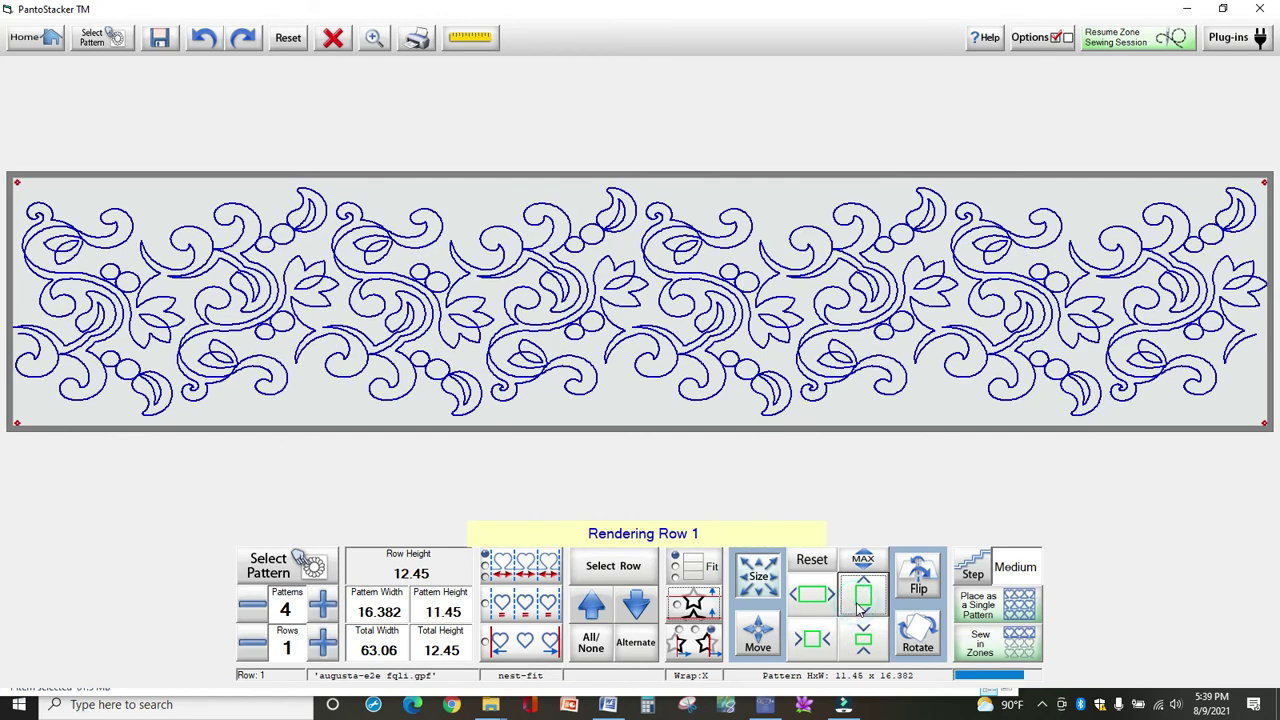
click(861, 607)
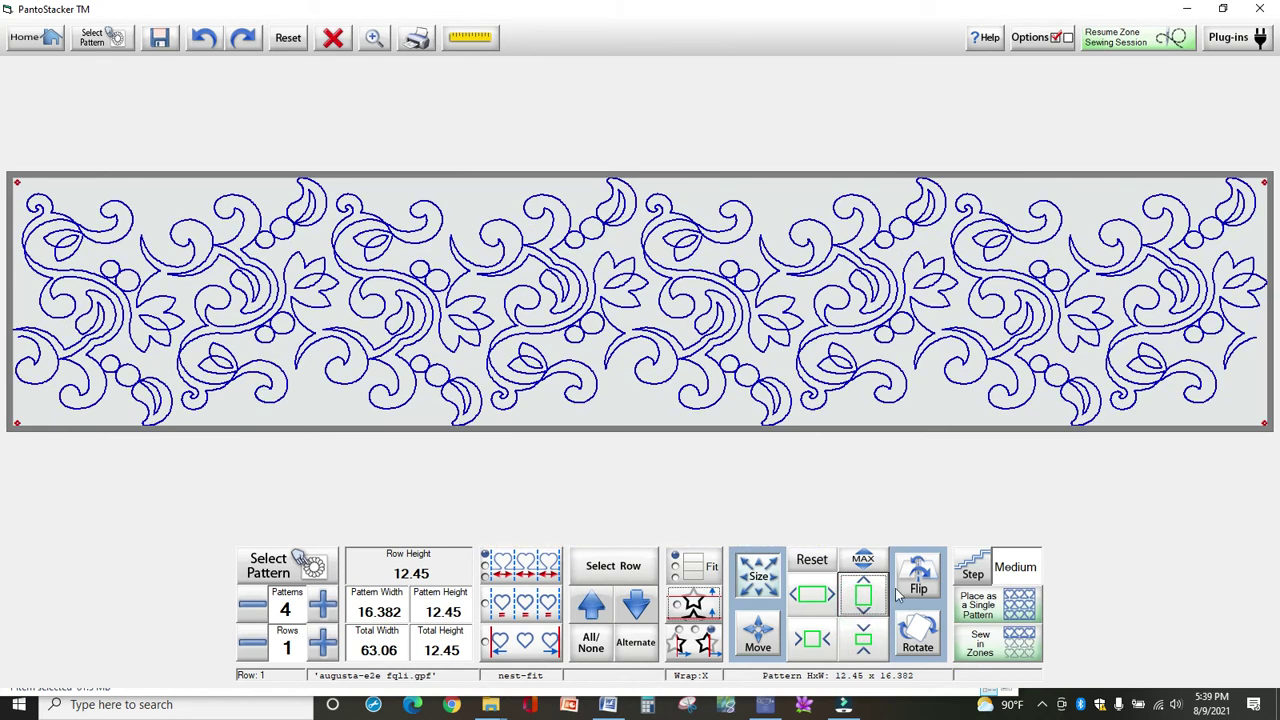
Set the resize step to JUMBO, then shrink and regrow the pattern height to 12.45.
click(969, 584)
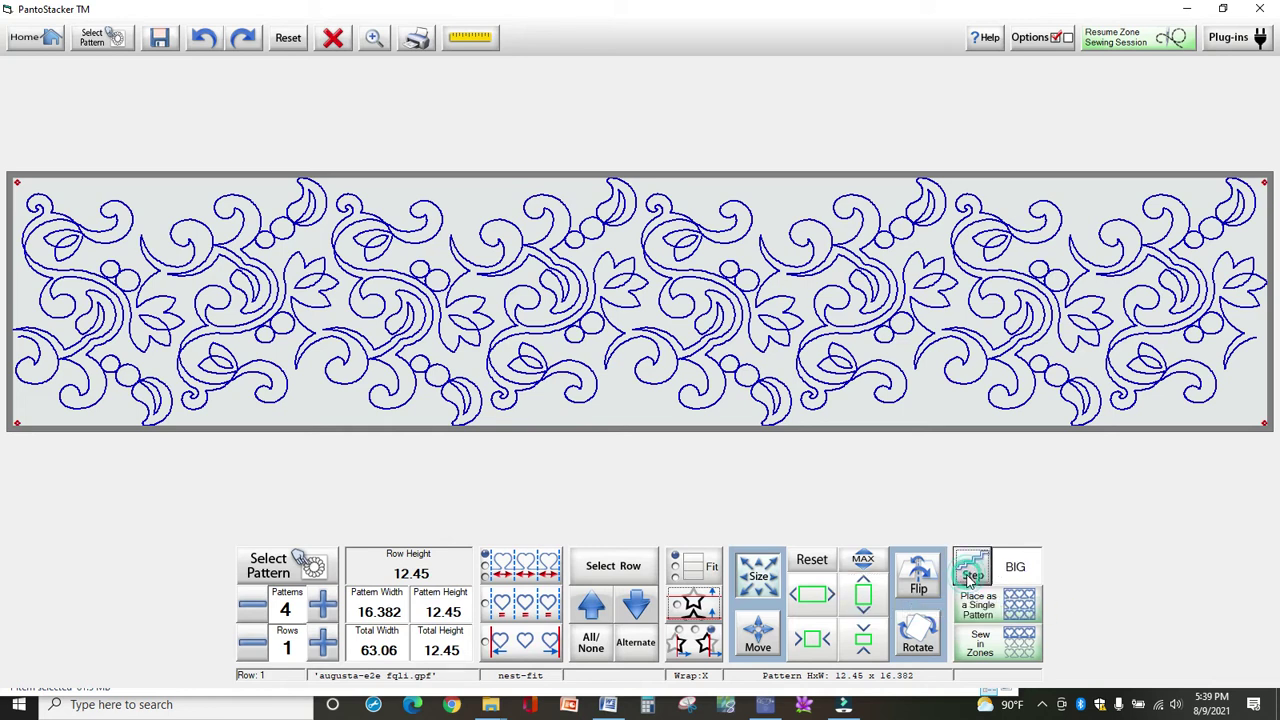
click(970, 583)
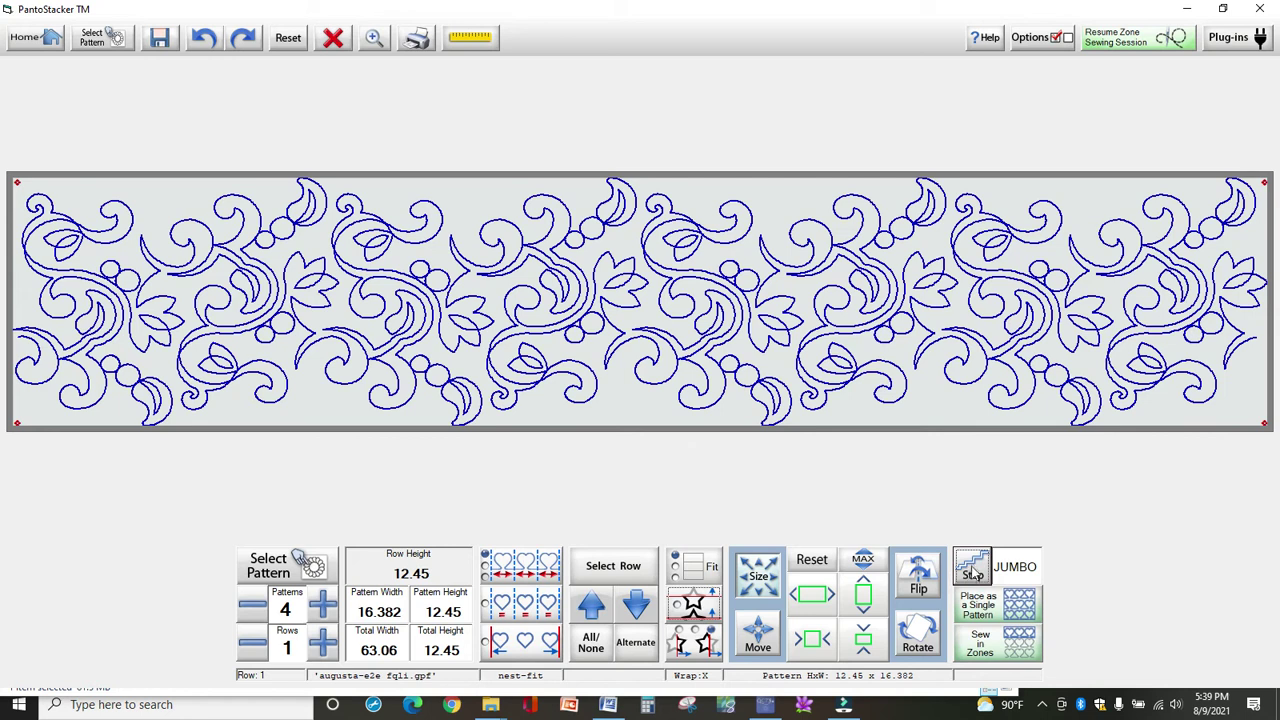
click(864, 641)
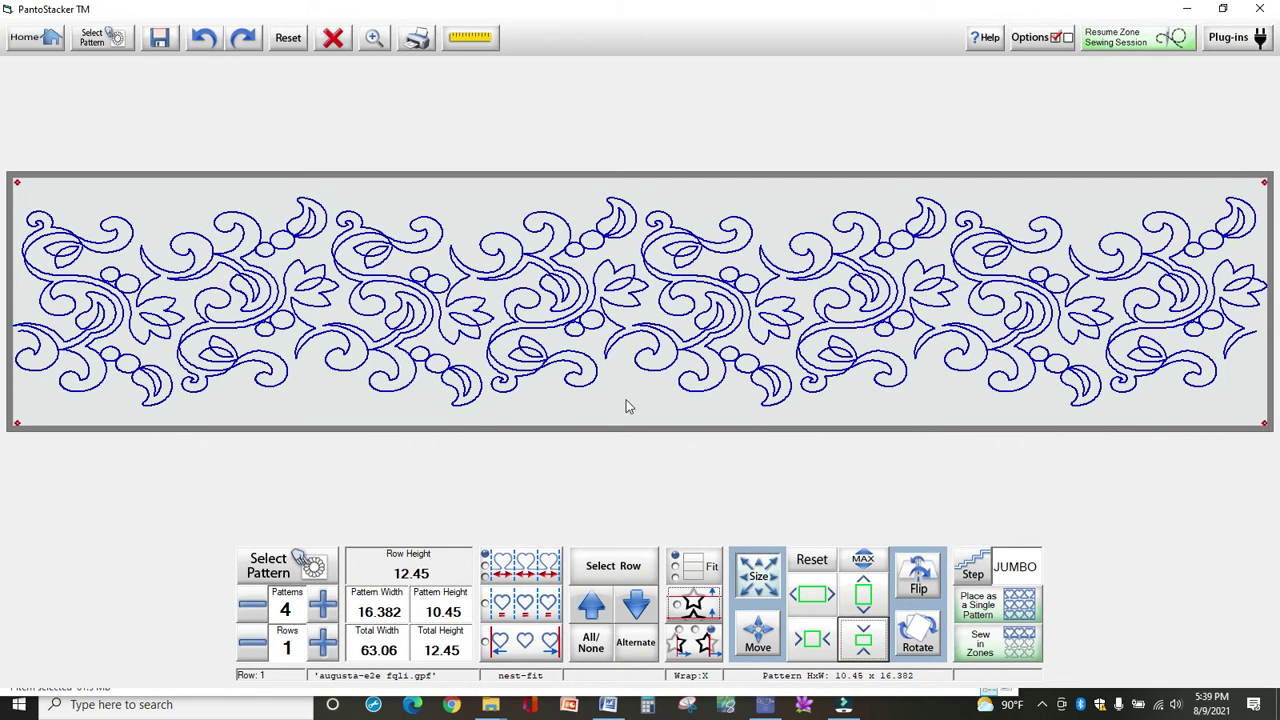
click(860, 598)
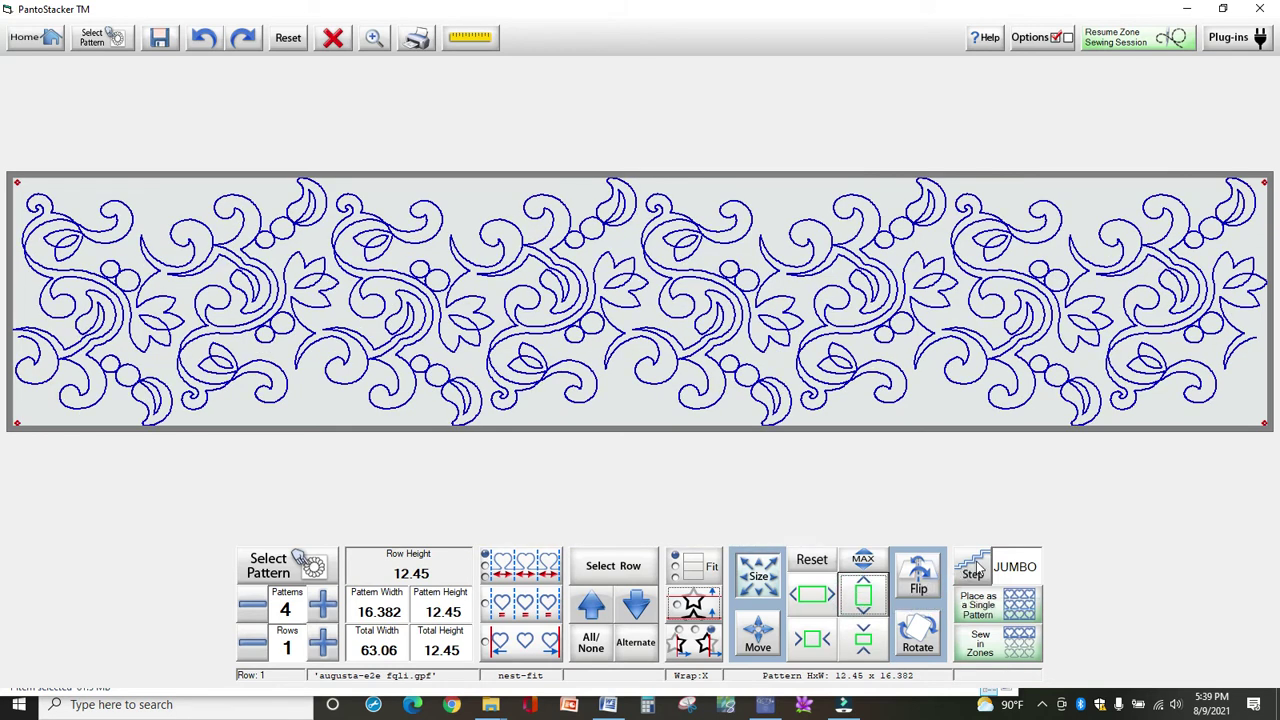
Return the resize step to tiny, then send the row to zone sewing and accept the adjusted zone height.
click(975, 568)
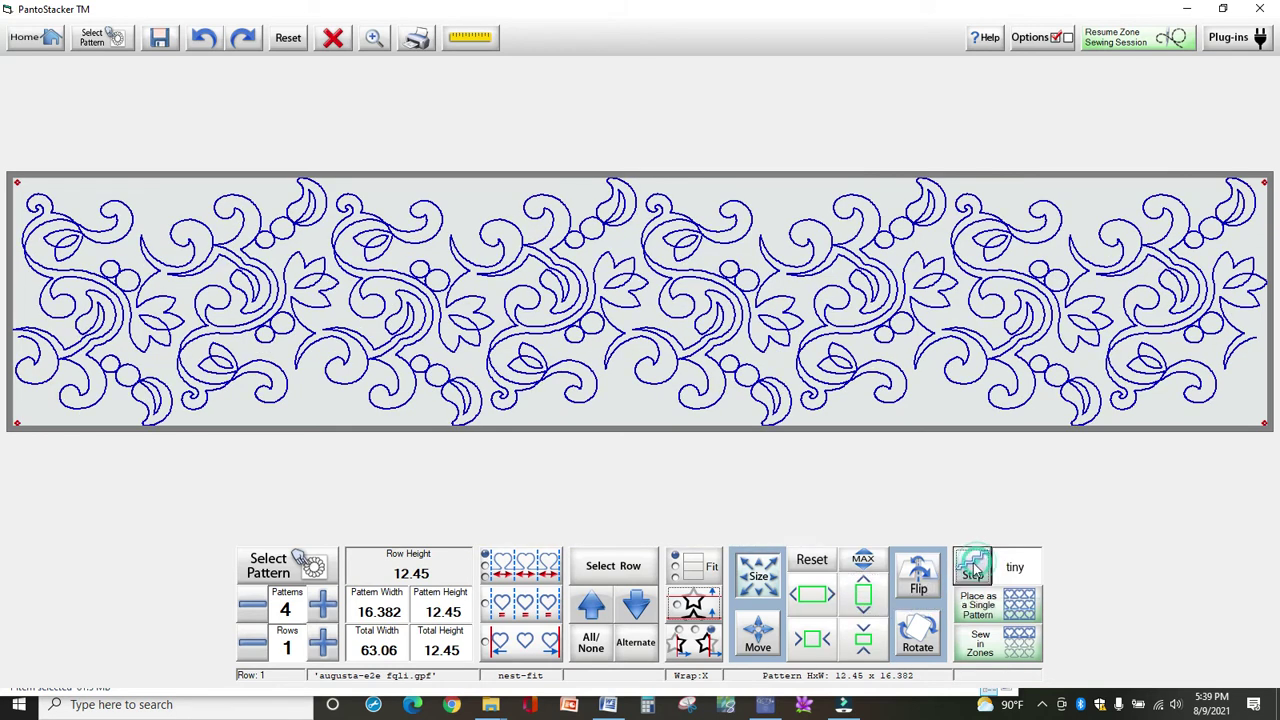
click(918, 632)
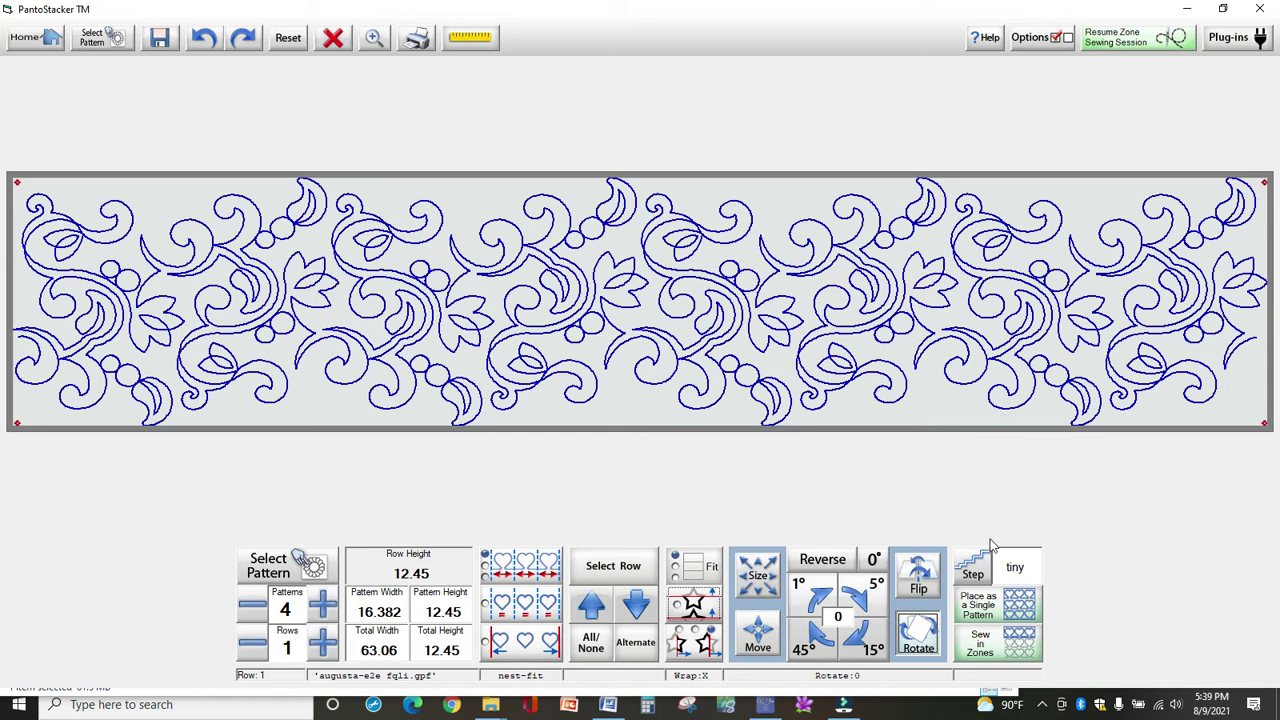
click(991, 650)
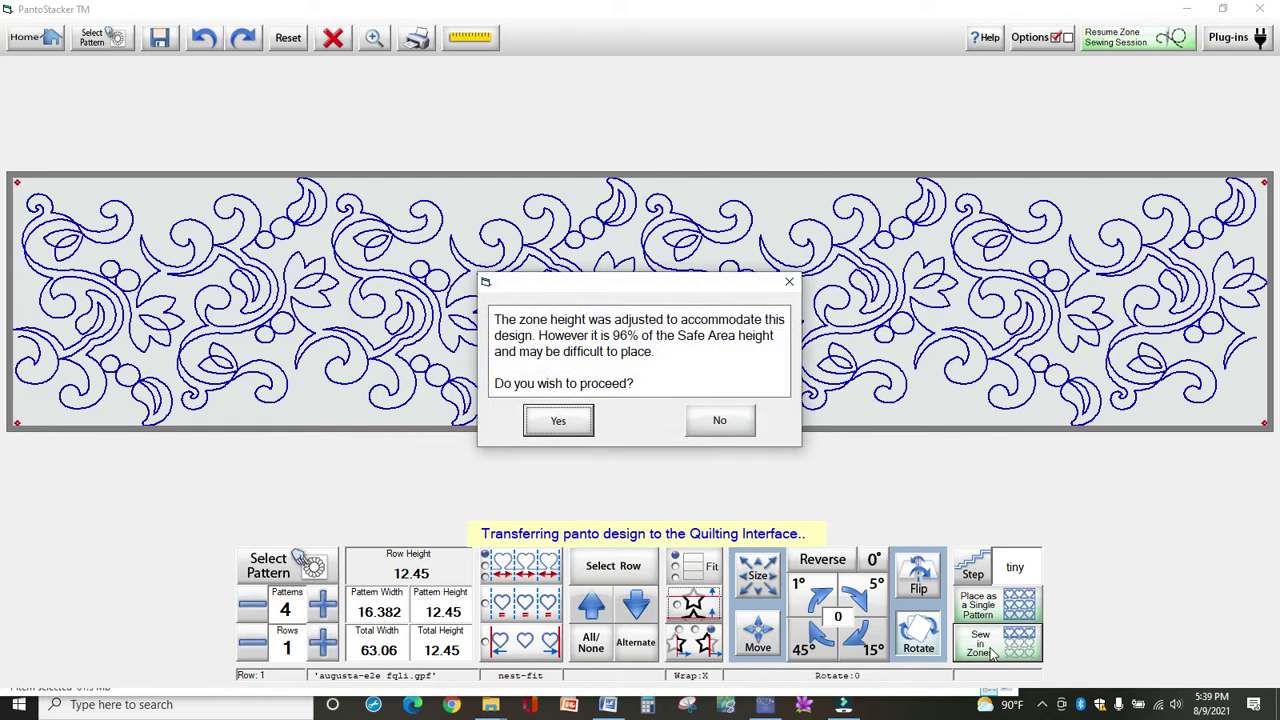
click(562, 423)
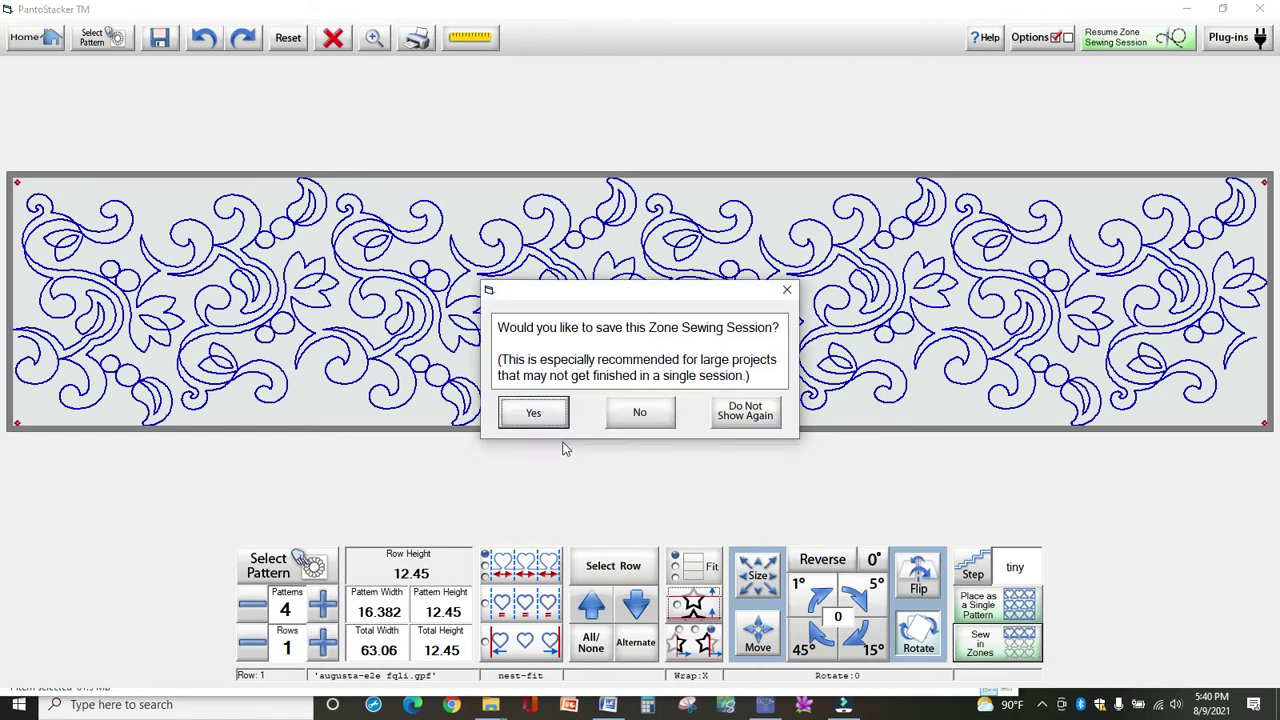
Decline saving the session, then request the Zone Manager from the Quilting Interface.
click(625, 415)
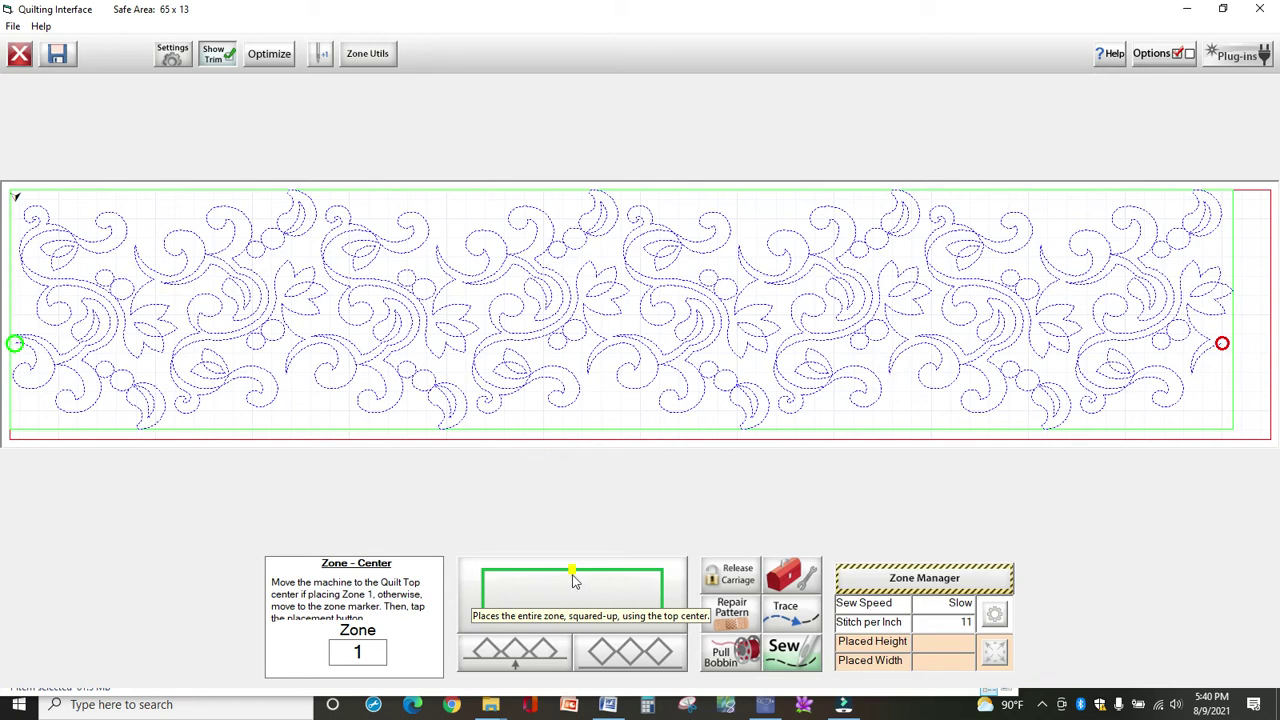
click(905, 582)
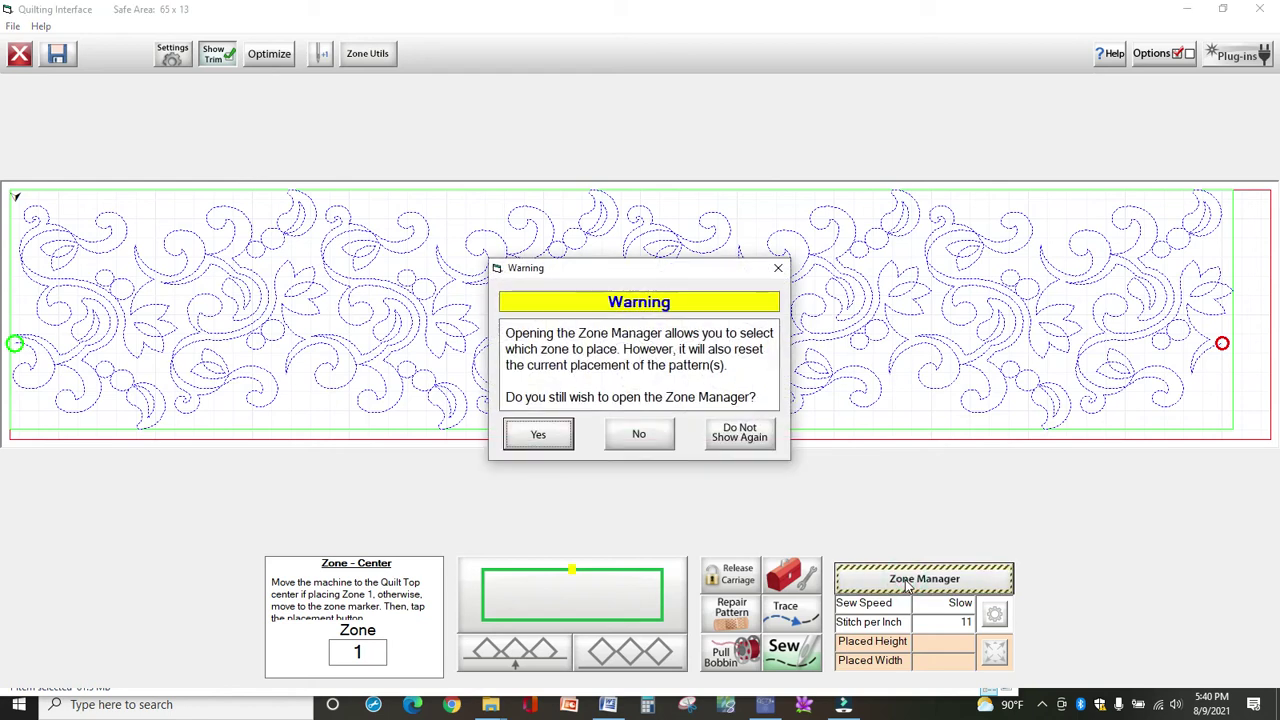
Confirm the Zone Manager warning, leave zone 1 on Center placement and Continuous sewing, and apply.
click(538, 435)
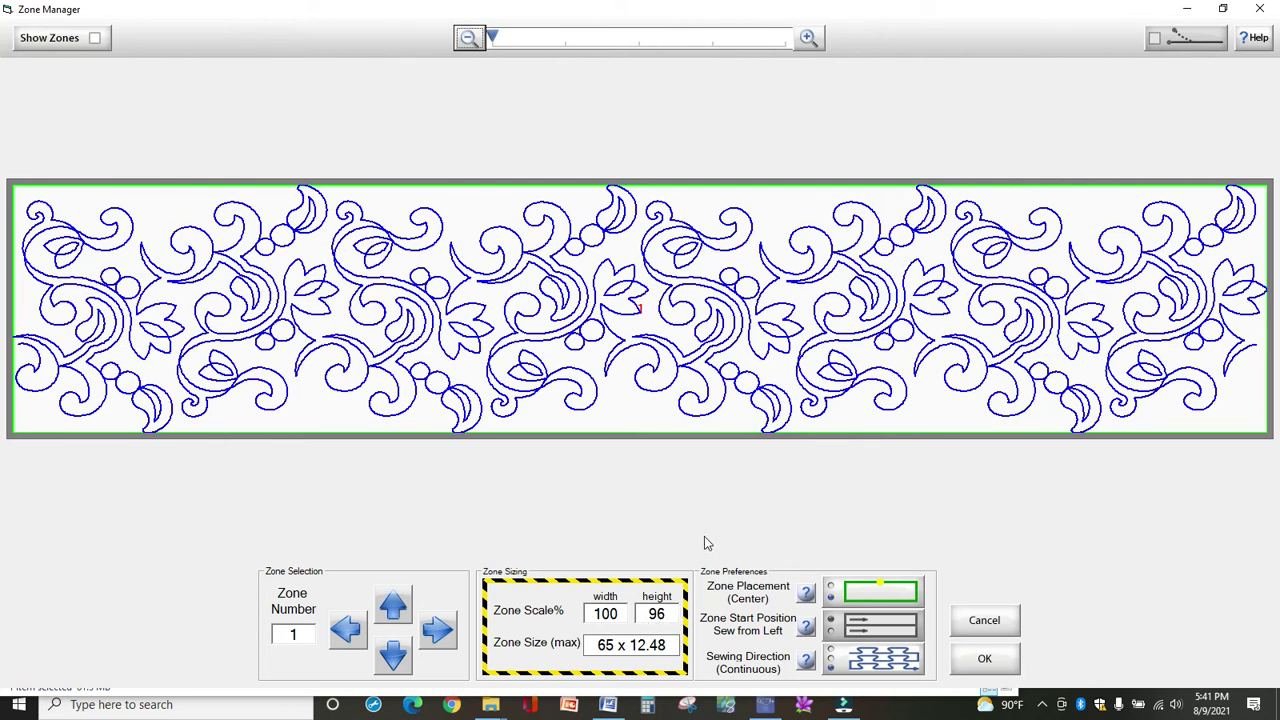
click(884, 596)
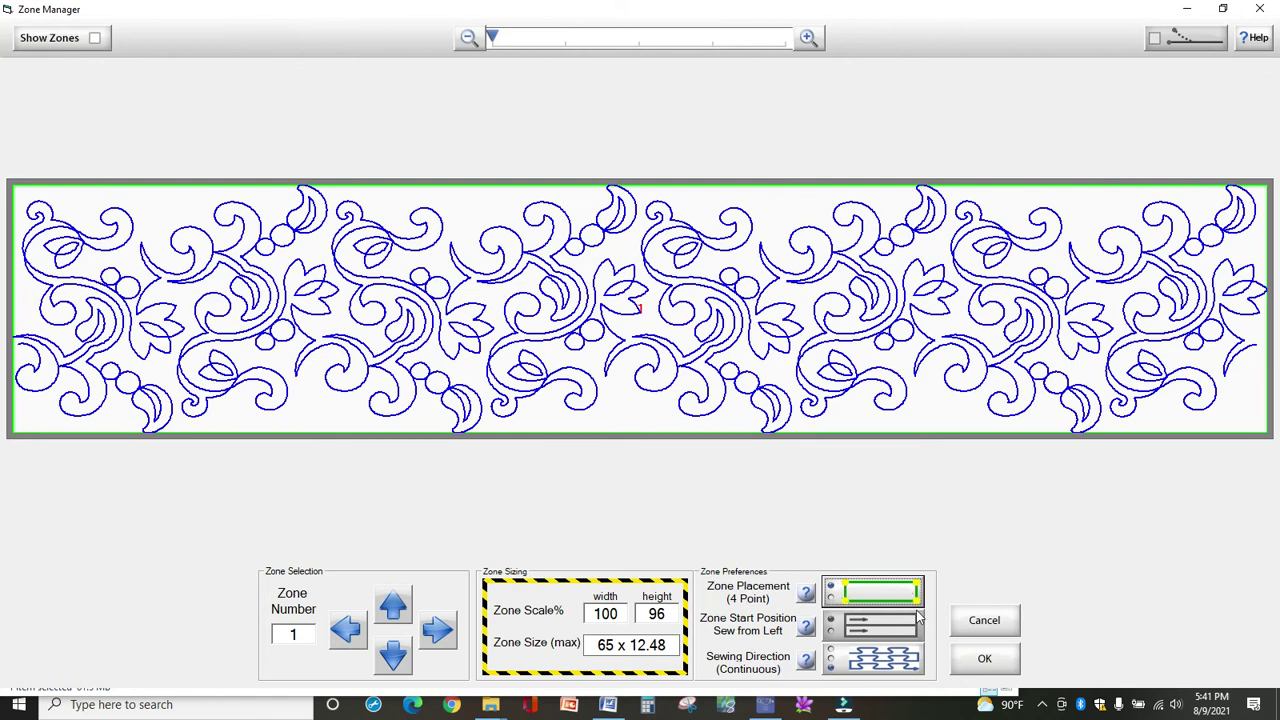
click(852, 600)
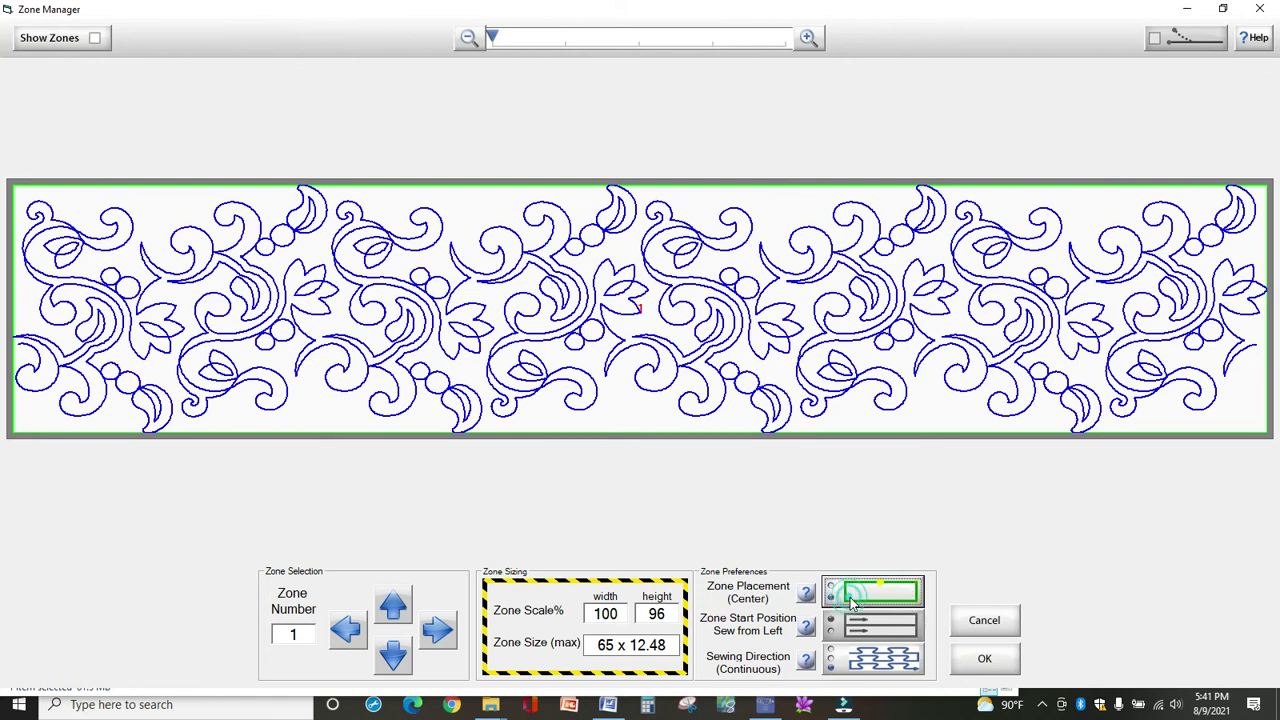
click(855, 665)
click(855, 665)
click(855, 665)
click(979, 656)
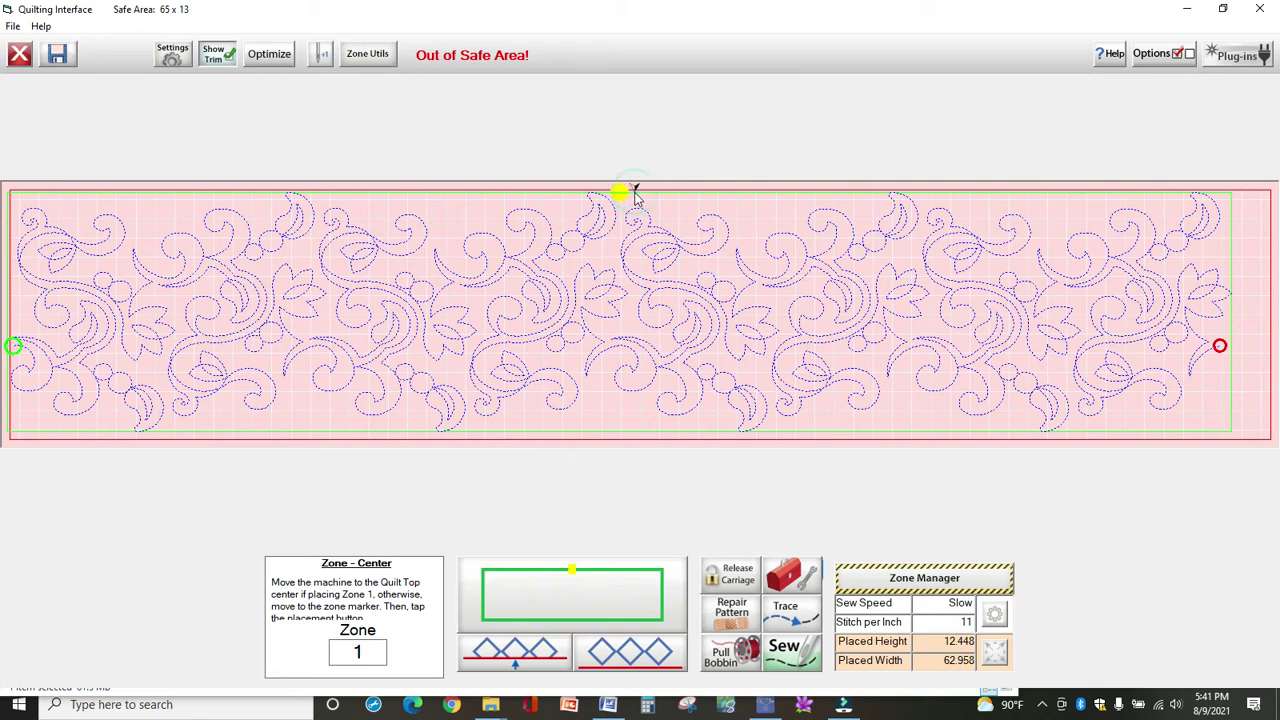
Place zone 1 from the centre marker so it sits at 63.06 by 12.448 within the safe area.
click(589, 585)
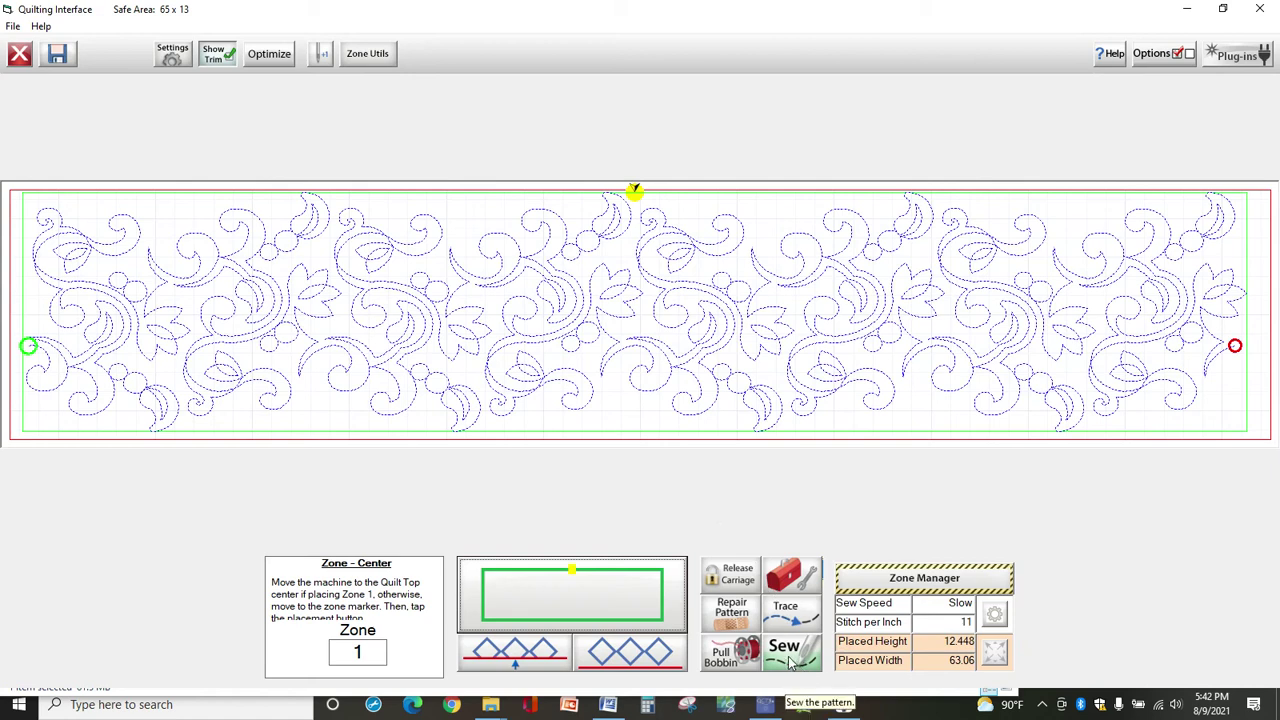
Pull up the bobbin thread, move the needle back to the start, and sew zone 1 to completion.
click(728, 660)
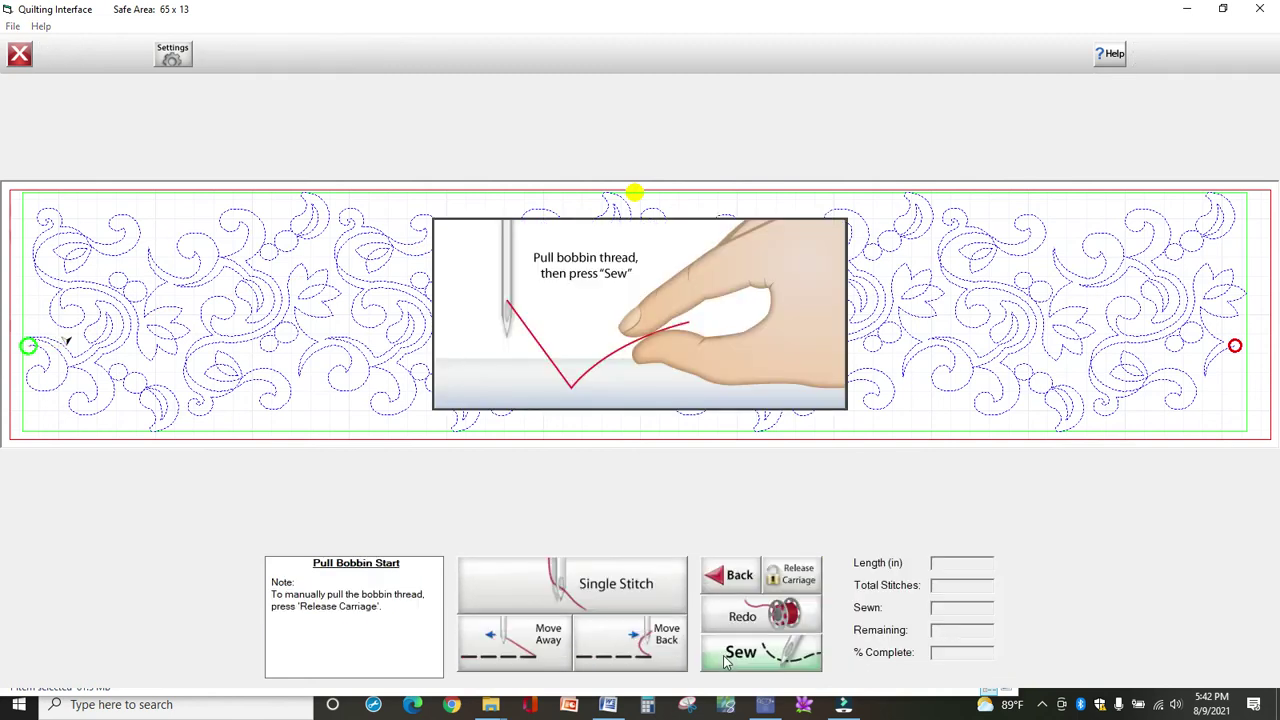
click(641, 649)
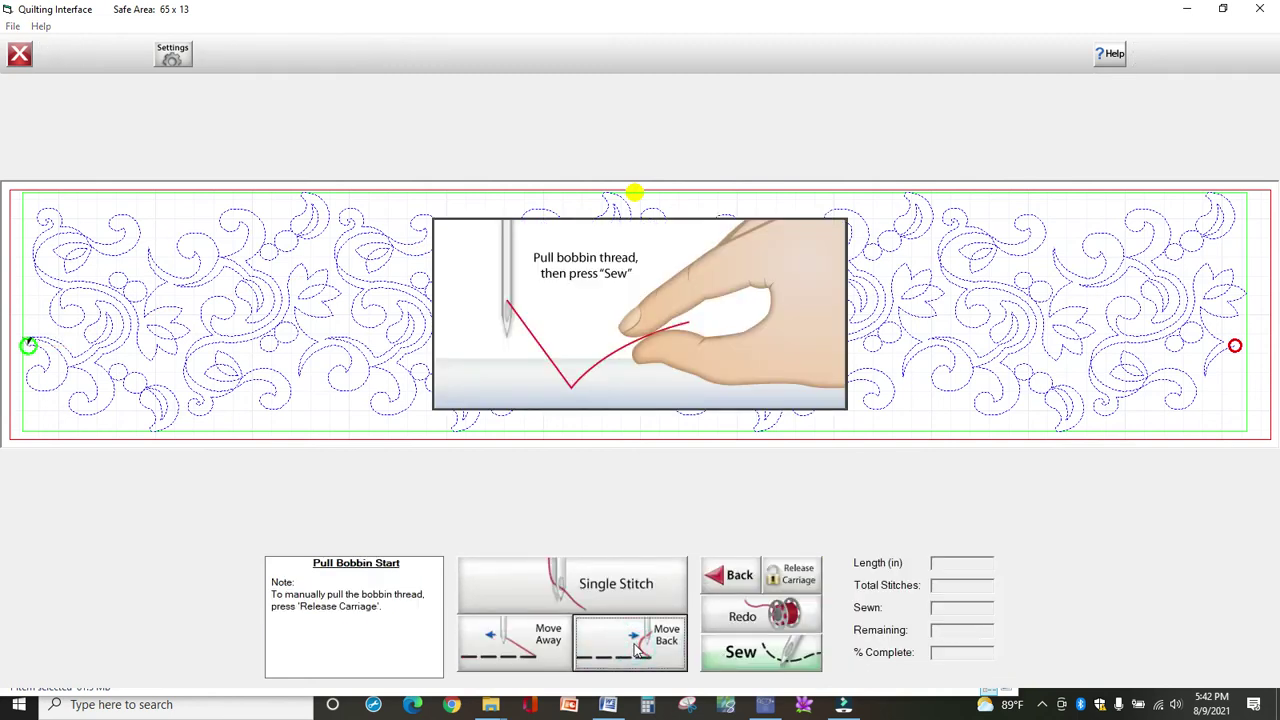
click(748, 656)
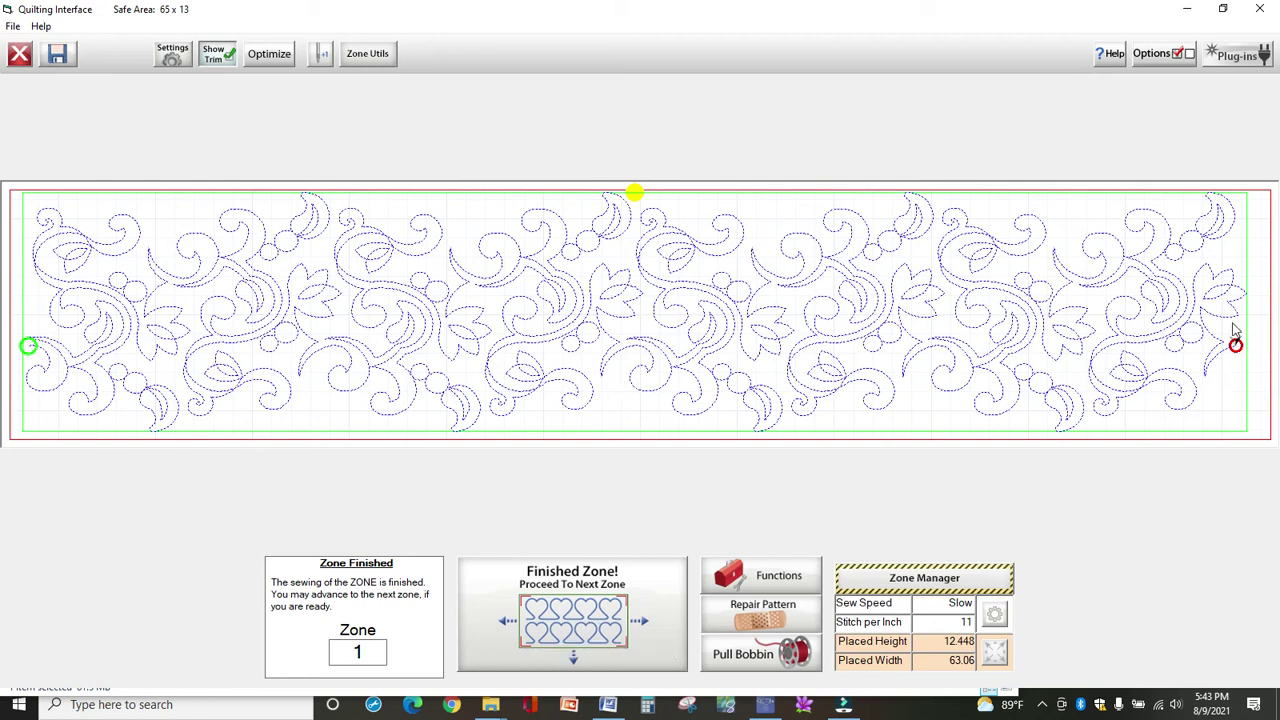
Proceed from finished zone 1 to the Mark Next Zone step at marking point 1A.
click(590, 612)
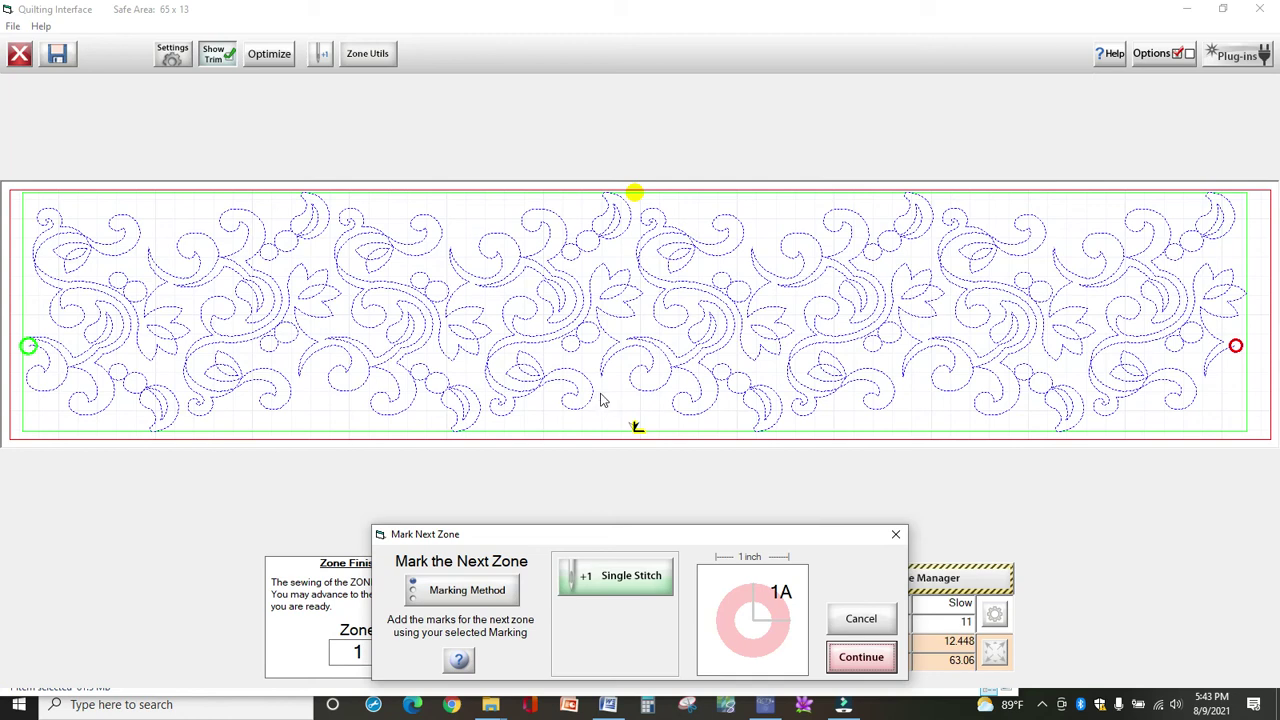
Skip marking the next zone and confirm moving on without placing markers.
click(868, 659)
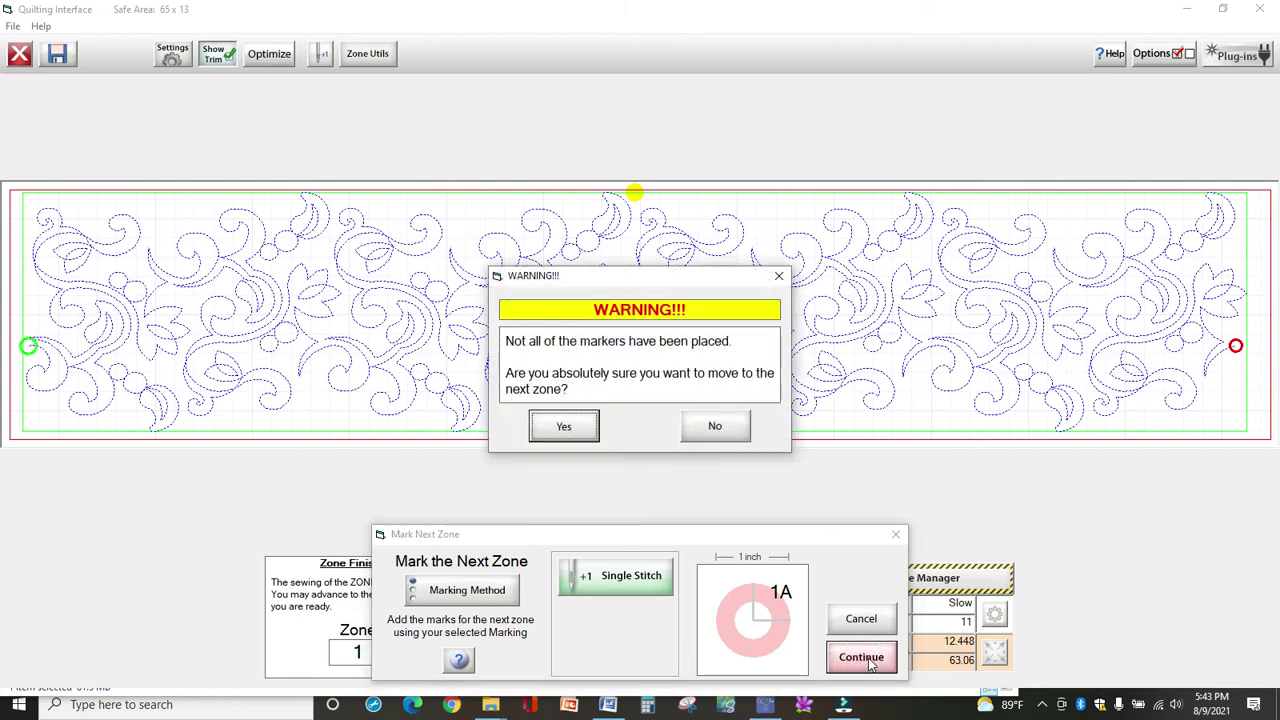
click(568, 427)
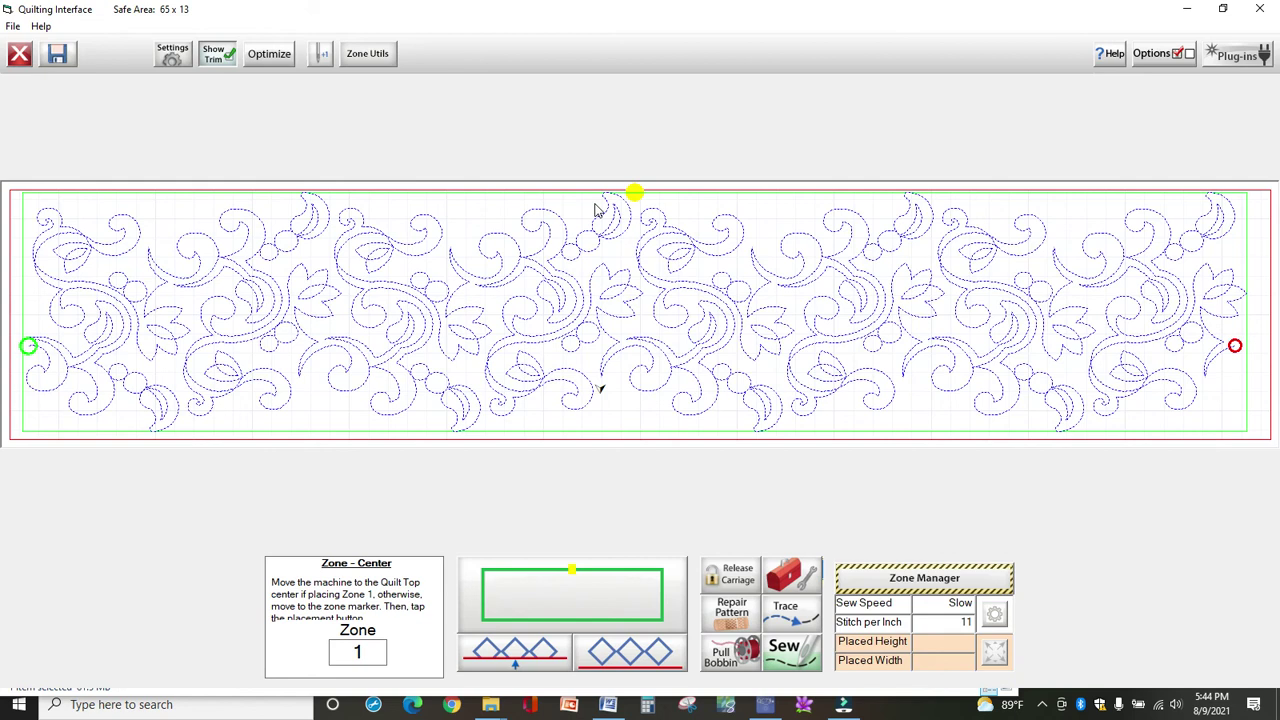
Snap the machine position to the yellow top-centre marker and place the next row at 63.06 by 11.199.
click(595, 194)
click(634, 195)
click(578, 593)
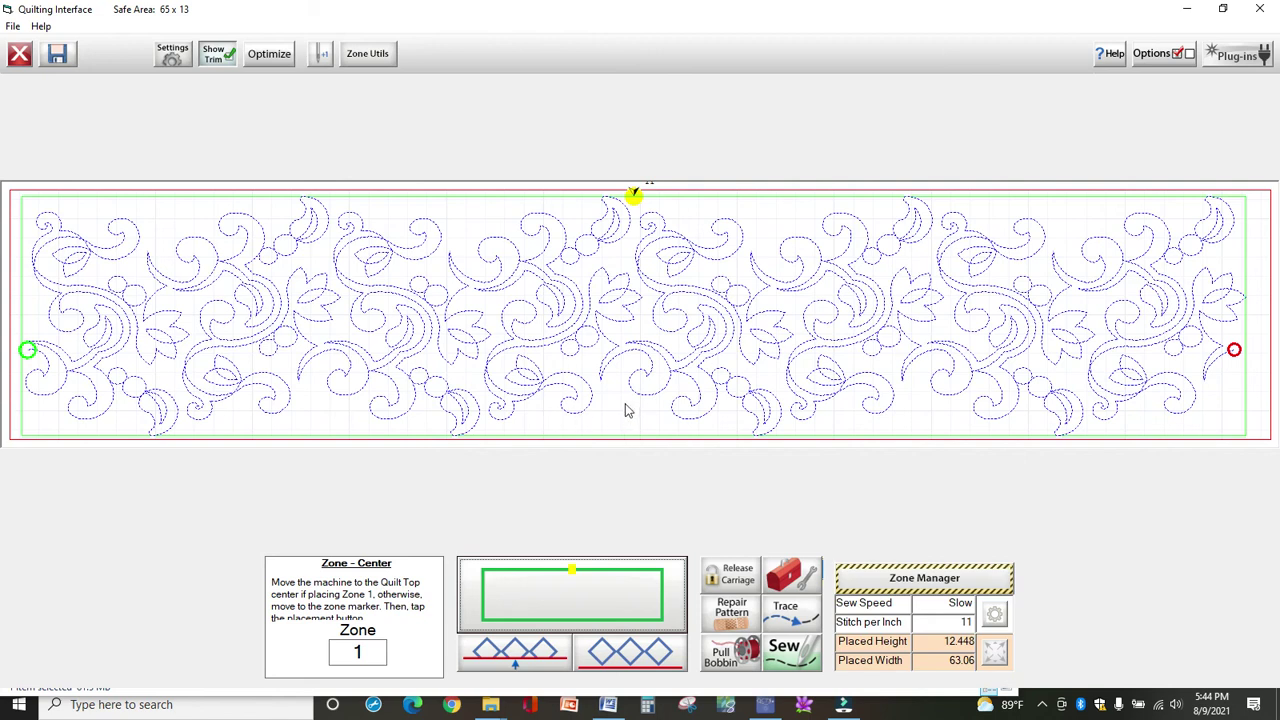
click(539, 654)
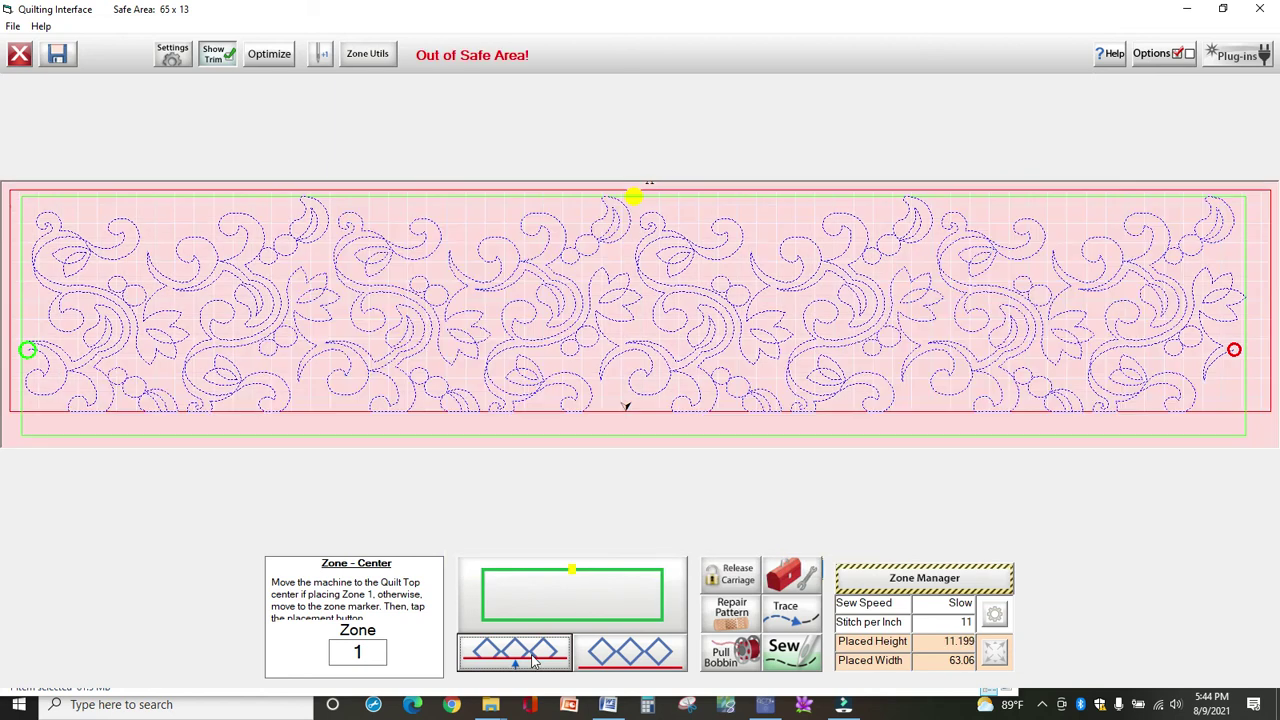